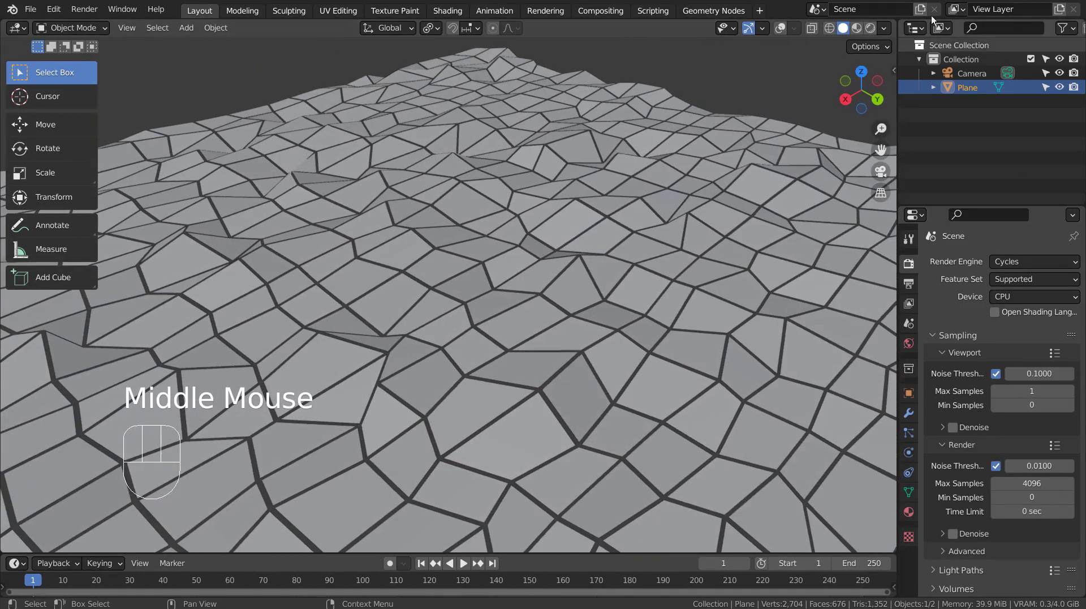
# - Inspect the textured low-poly Plane in Material Preview from several angles, then hide it in the Outliner
pyautogui.click(855, 27)
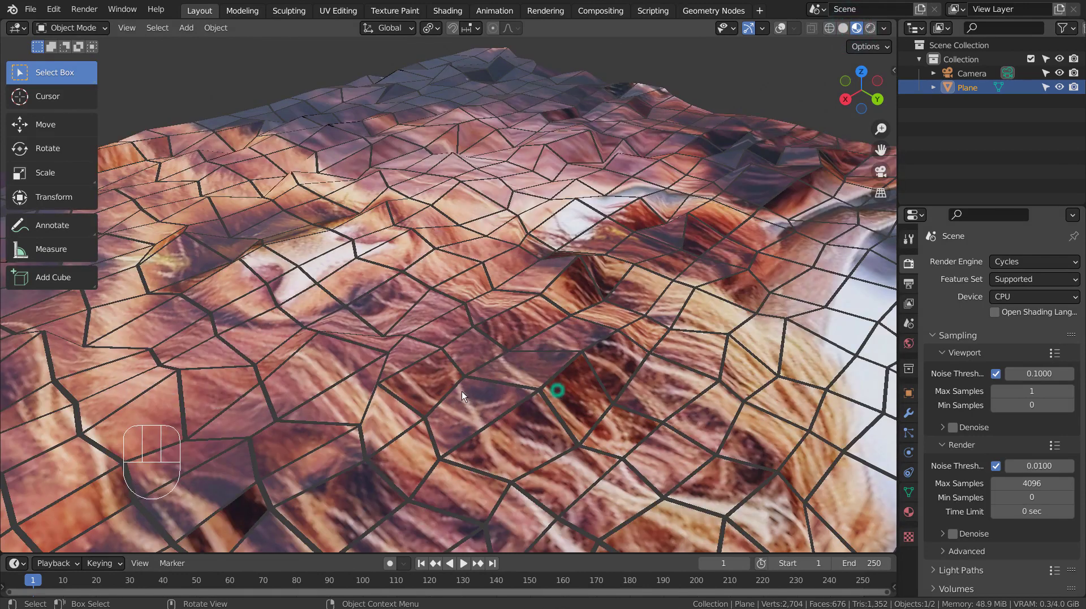
pyautogui.moveTo(558, 389); pyautogui.dragTo(645, 422, button='middle')
pyautogui.scroll(-5, 429, 420)
pyautogui.scroll(8, 509, 453)
pyautogui.scroll(-6, 824, 356)
pyautogui.moveTo(645, 422); pyautogui.dragTo(656, 424, button='middle')
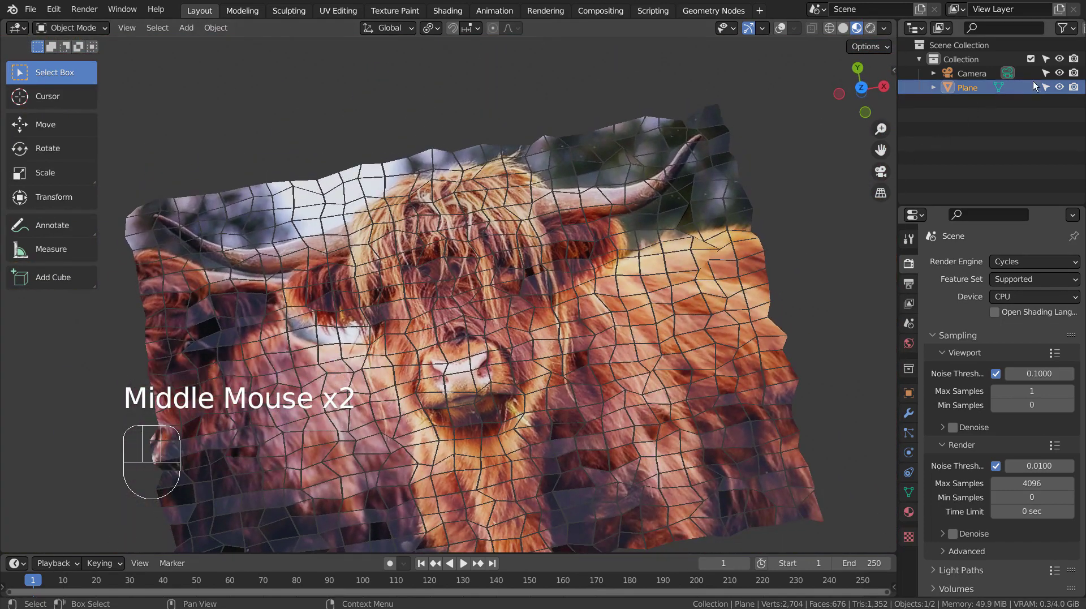
pyautogui.click(1059, 88)
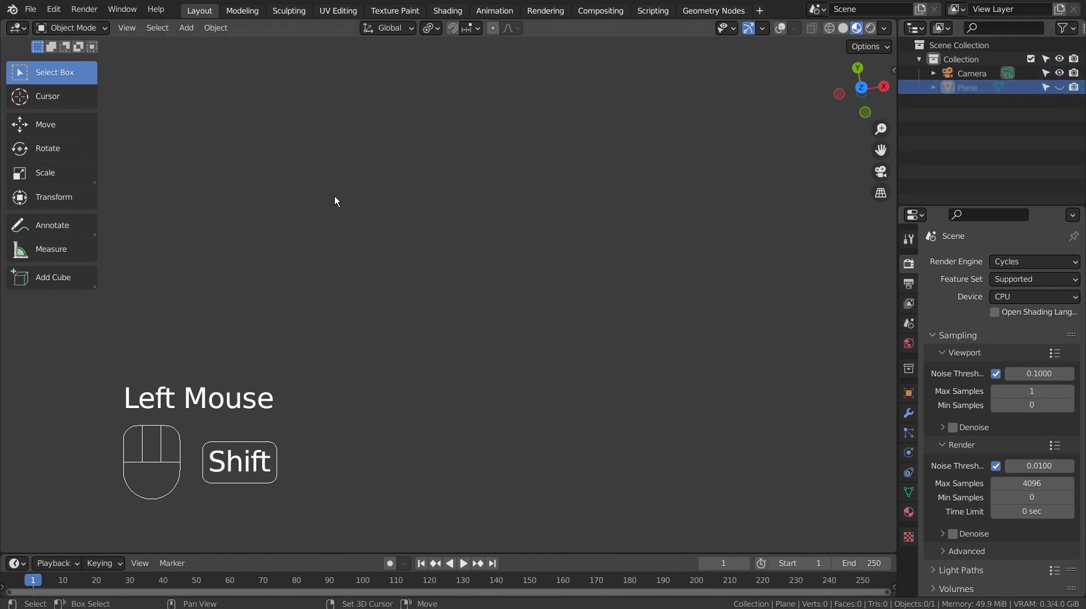
# - Import beef-g82bf76f57_640.jpg as a new image plane via Images as Planes
pyautogui.hotkey('shift', 'a')
pyautogui.moveTo(334, 196)
pyautogui.moveTo(317, 351)
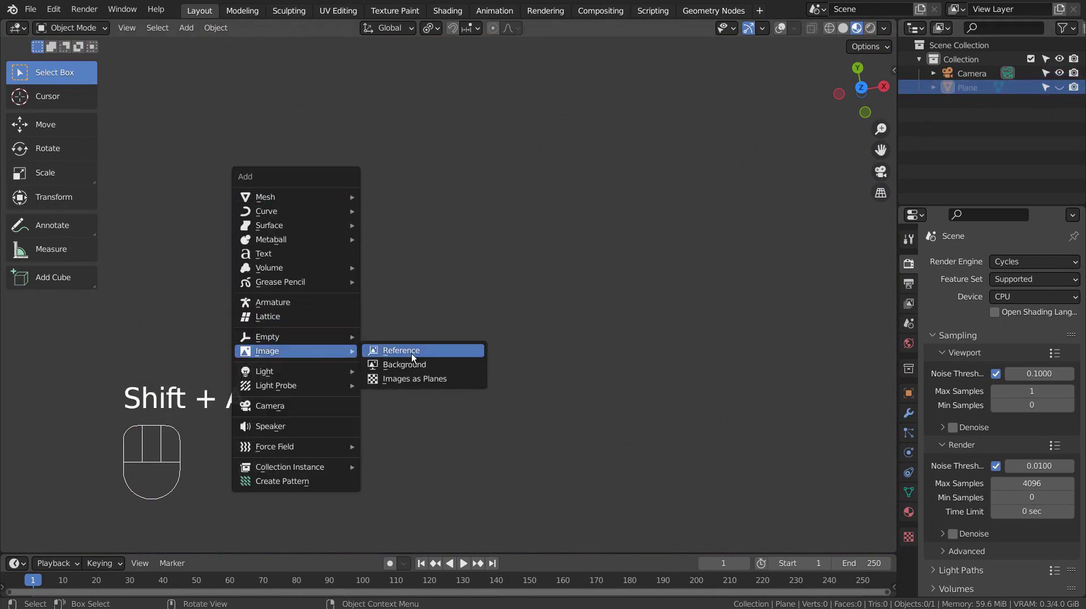
pyautogui.click(428, 379)
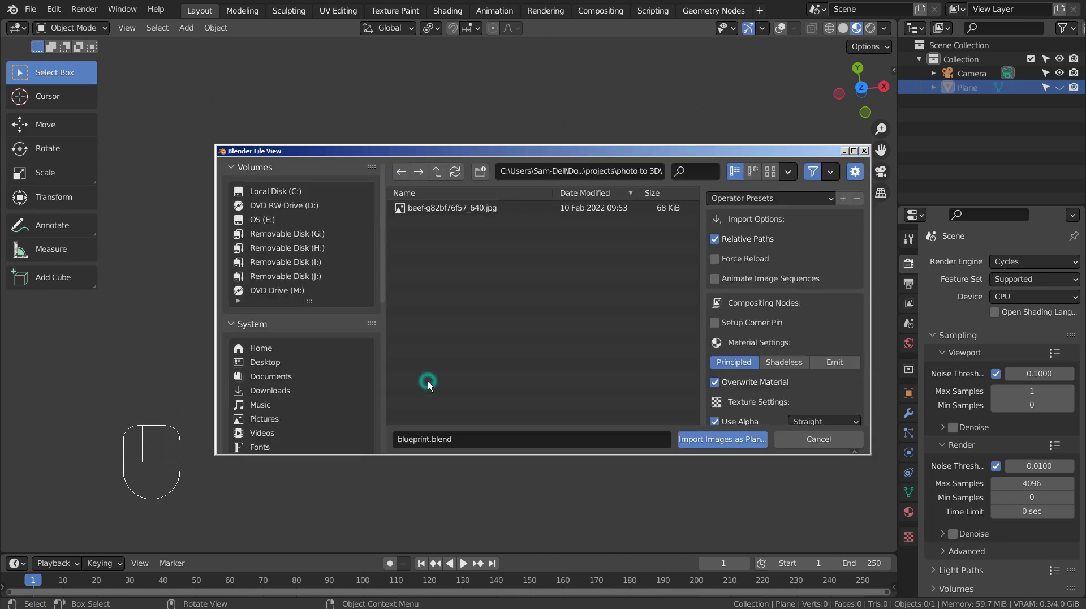
pyautogui.click(471, 207)
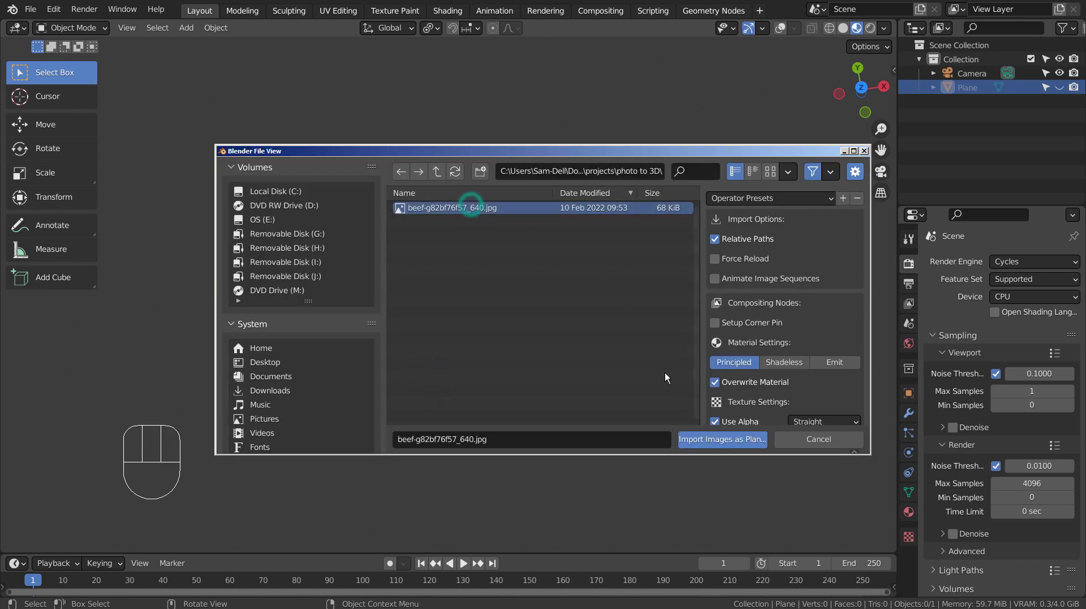
pyautogui.click(723, 450)
# - Look at the new cow plane from the front and side numpad views
pyautogui.moveTo(662, 419); pyautogui.dragTo(488, 326, button='middle')
pyautogui.press('KP_1')
pyautogui.press('KP_3')
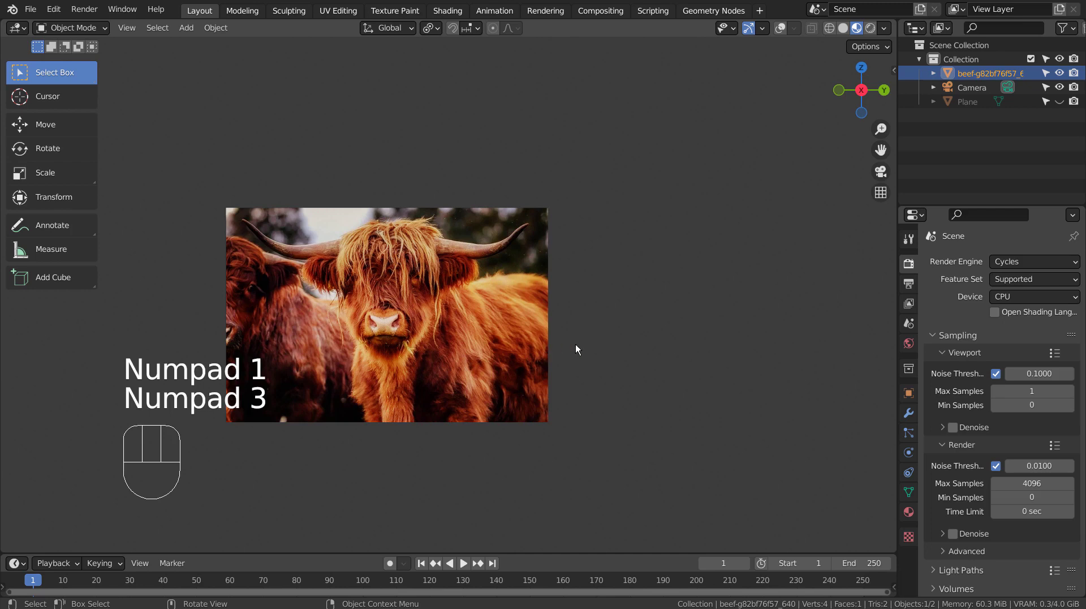
# - Rotate the cow plane -90° about the Y axis so it lies flat
pyautogui.moveTo(600, 403); pyautogui.dragTo(532, 417, button='middle')
pyautogui.press('r')
pyautogui.press('y')
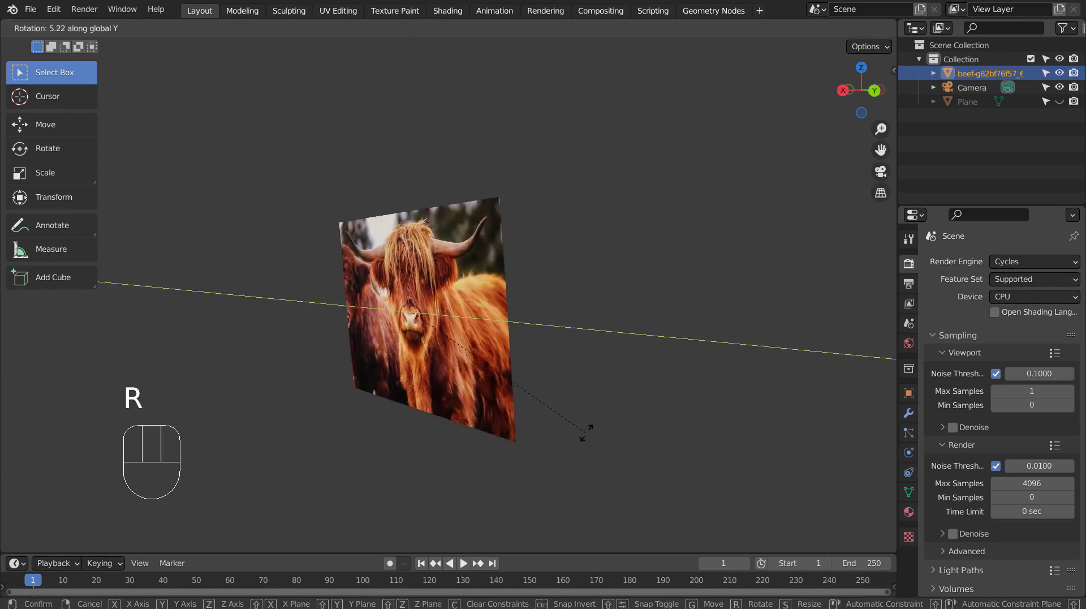
pyautogui.write('90')
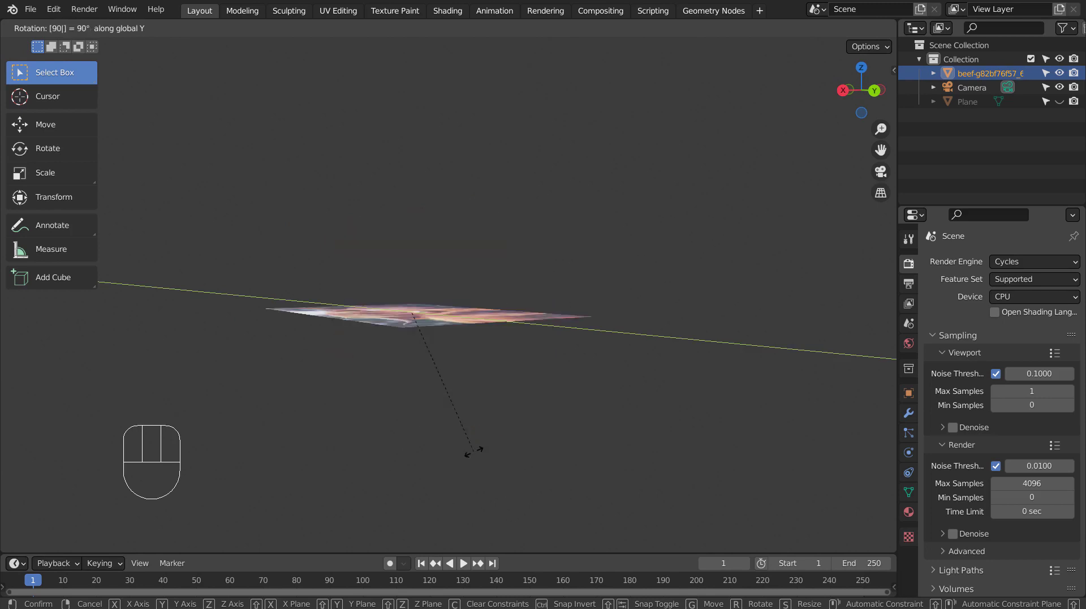
pyautogui.write('-')
pyautogui.press('Return')
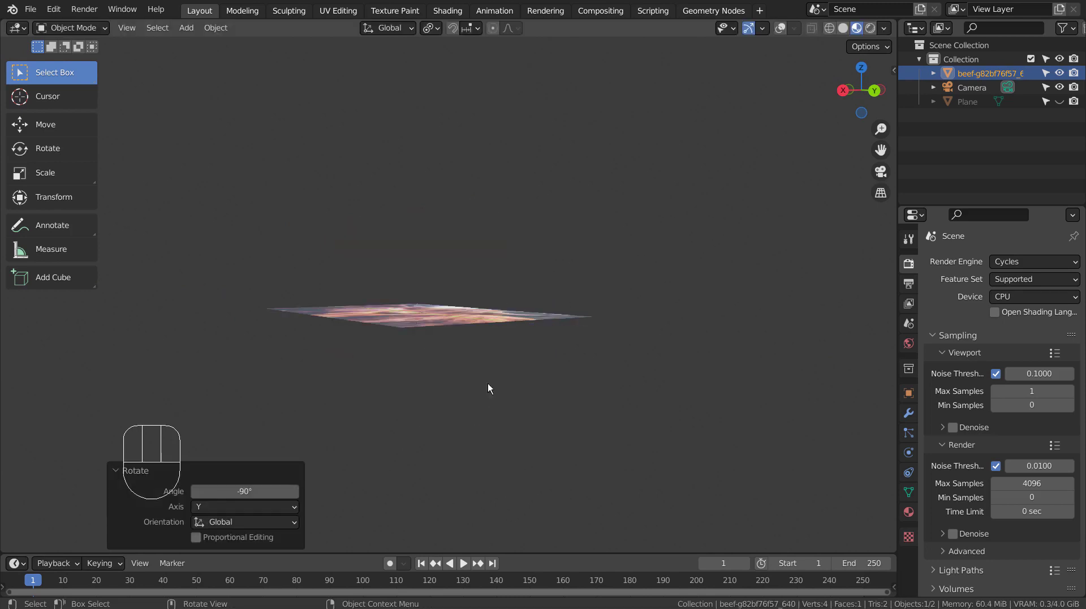
# - In top view, snap-rotate the plane 90° so the cow is upright, and enable viewport overlays
pyautogui.moveTo(507, 348); pyautogui.dragTo(612, 450, button='middle')
pyautogui.press('KP_1')
pyautogui.press('KP_7')
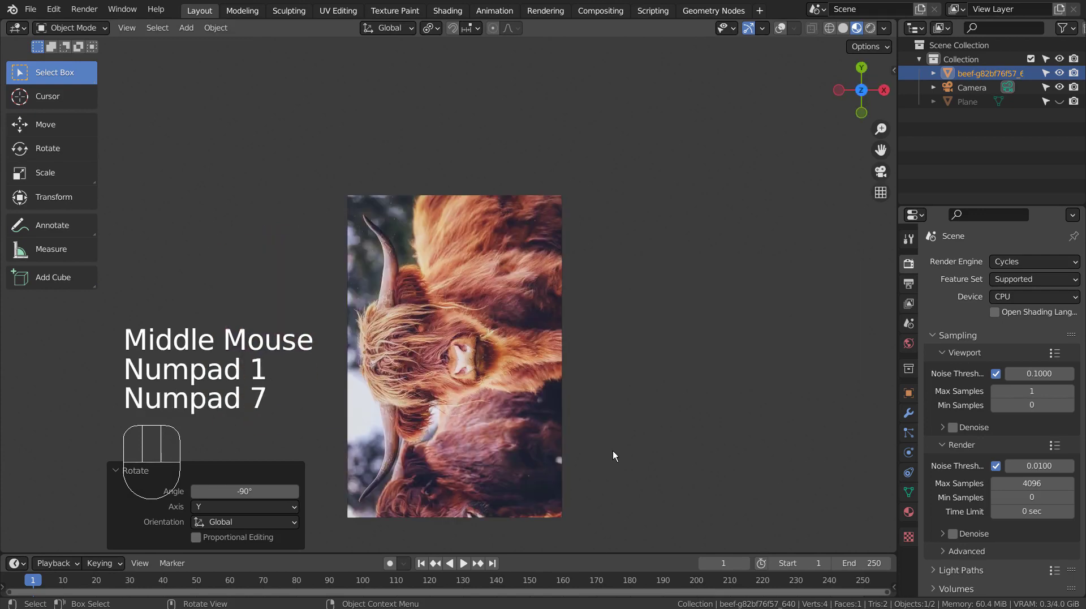
pyautogui.press('r')
pyautogui.click(738, 426)
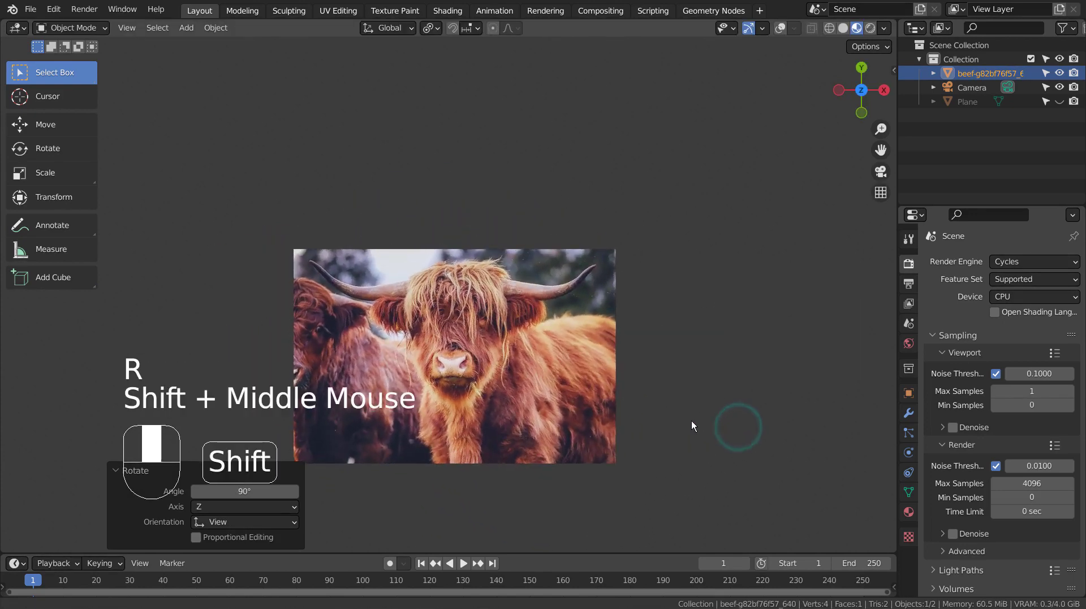
pyautogui.keyDown('shift'); pyautogui.moveTo(687, 409); pyautogui.dragTo(693, 358, button='middle'); pyautogui.keyUp('shift')
pyautogui.click(781, 29)
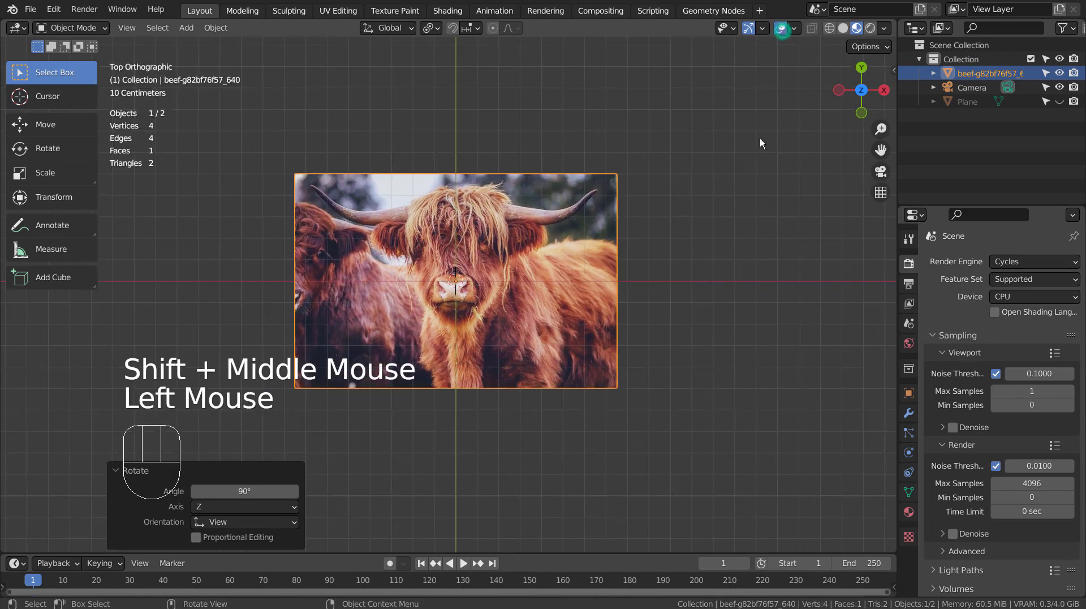
pyautogui.scroll(3, 689, 267)
pyautogui.scroll(1, 689, 271)
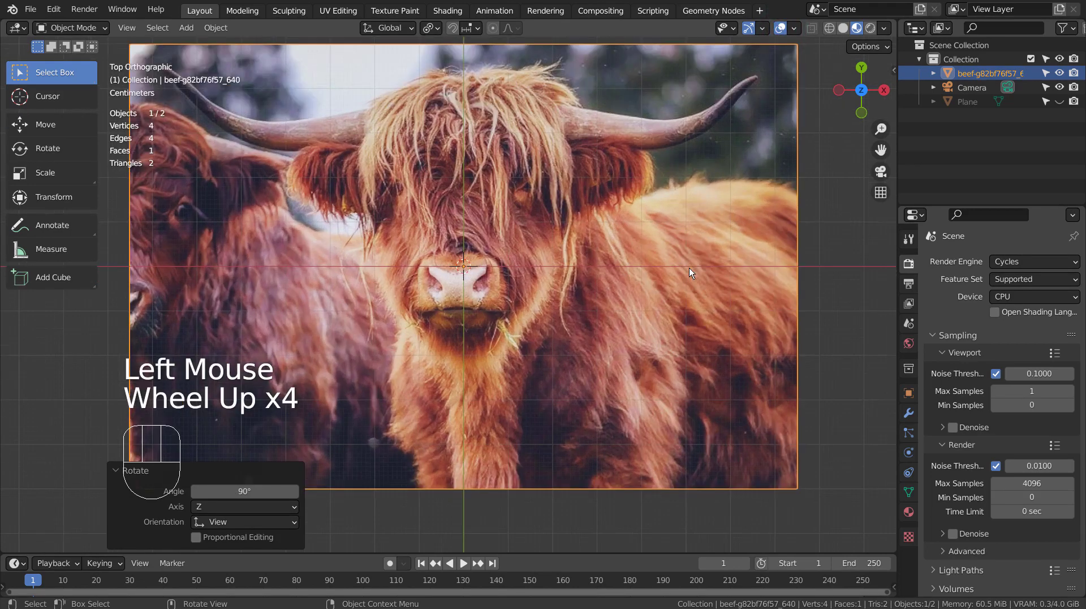
pyautogui.scroll(-2, 689, 271)
# - Subdivide the plane's mesh with 15 cuts into a 16×16 grid, returning to Object Mode
pyautogui.press('Tab')
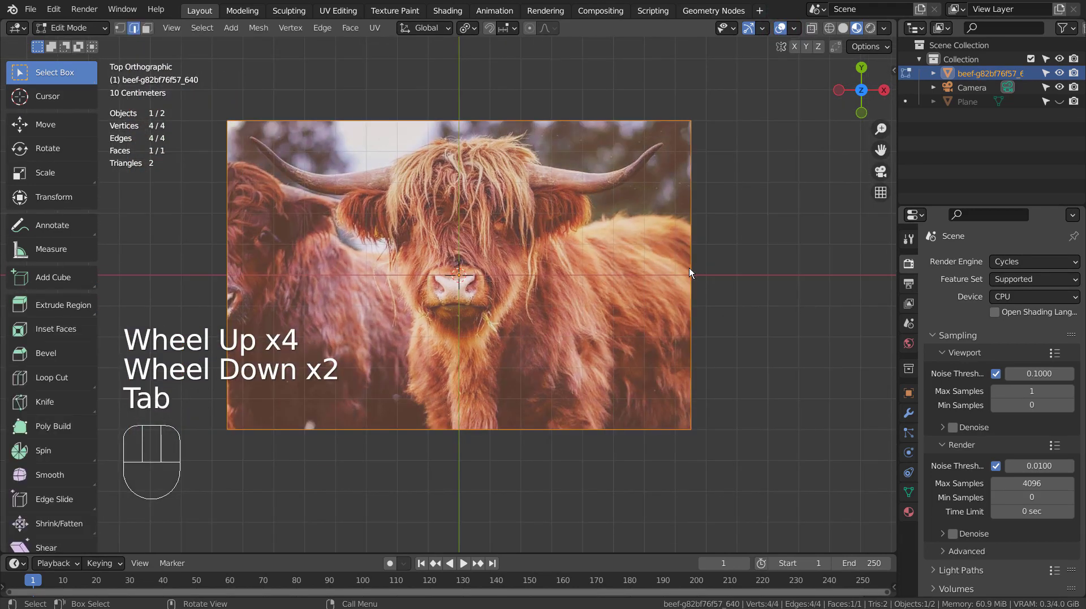
pyautogui.rightClick(689, 267)
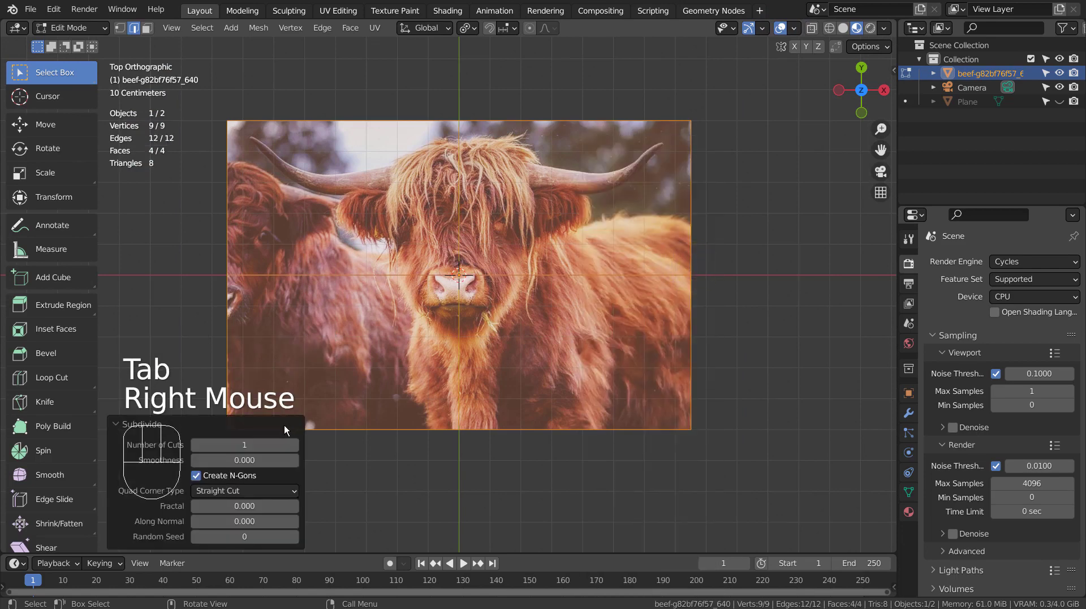
pyautogui.click(247, 446)
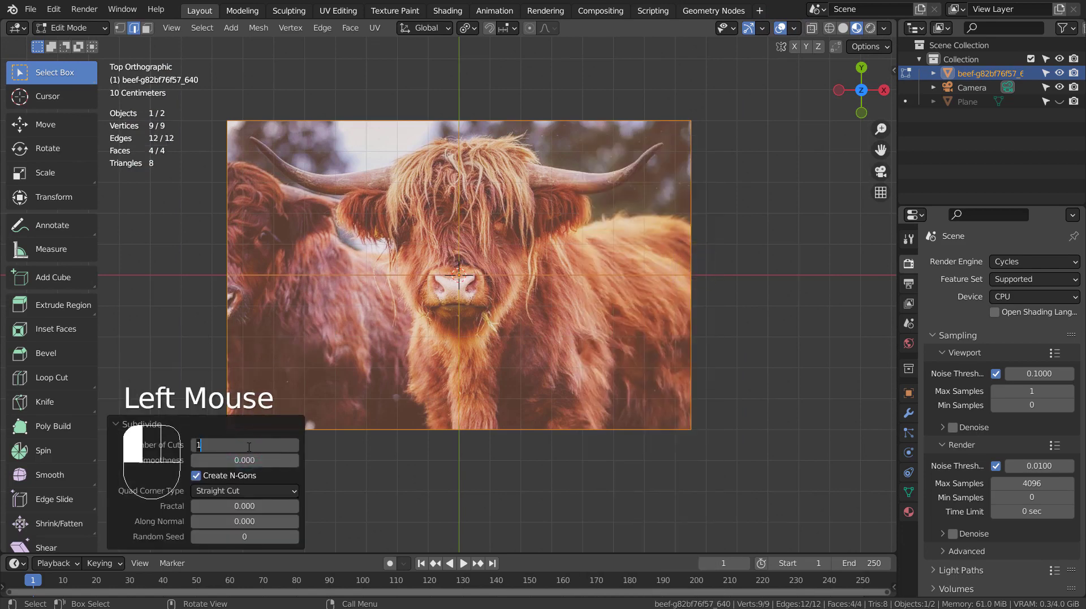
pyautogui.write('15')
pyautogui.press('Return')
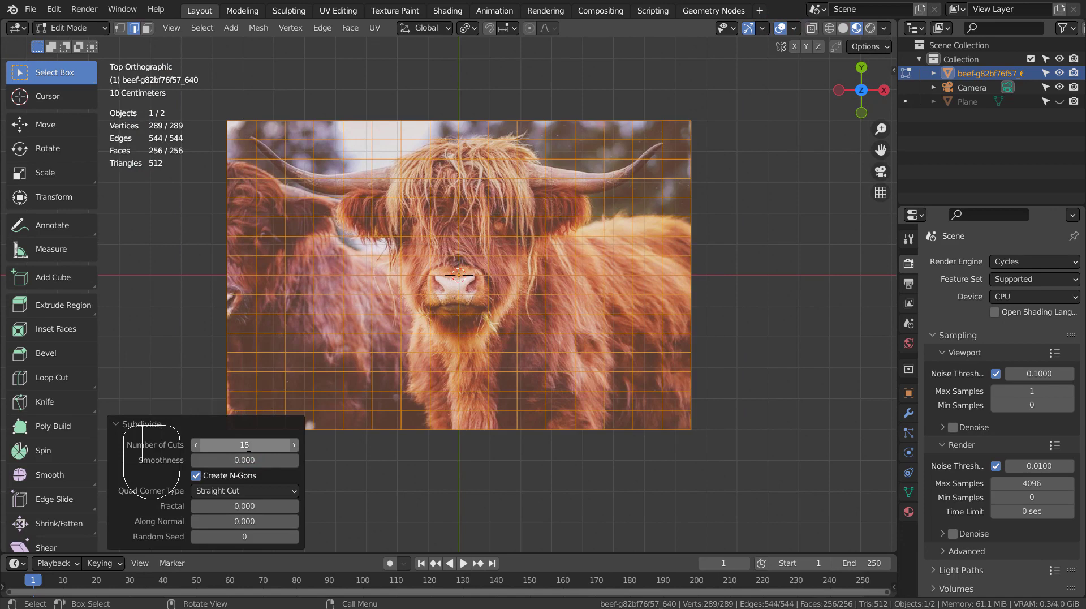
pyautogui.press('Tab')
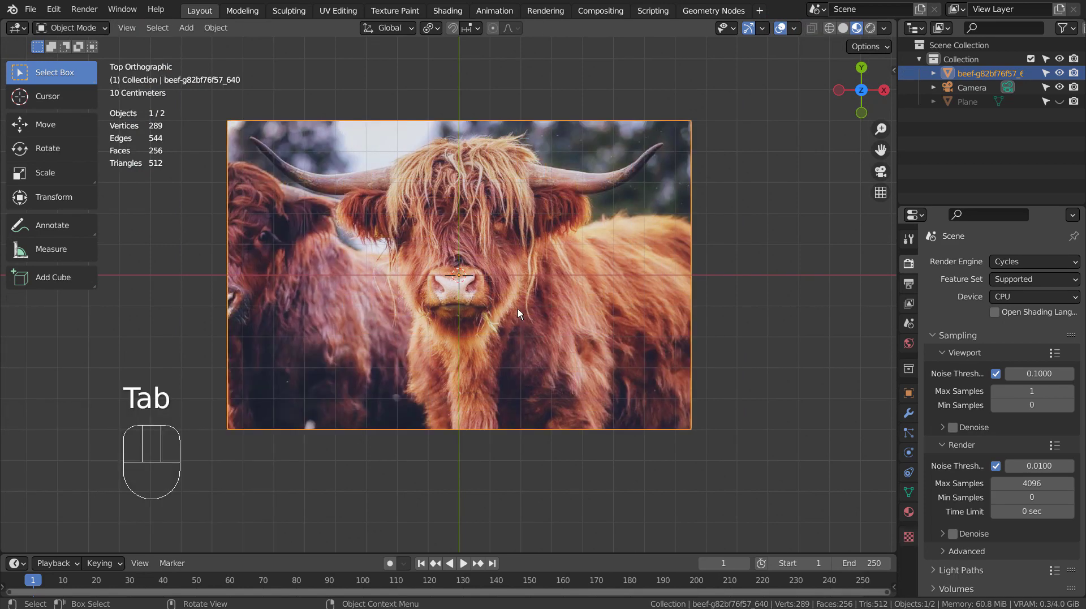
# - Apply Mesh > Transform > Randomize to all grid vertices with an amount of 0.027 m
pyautogui.press('Tab')
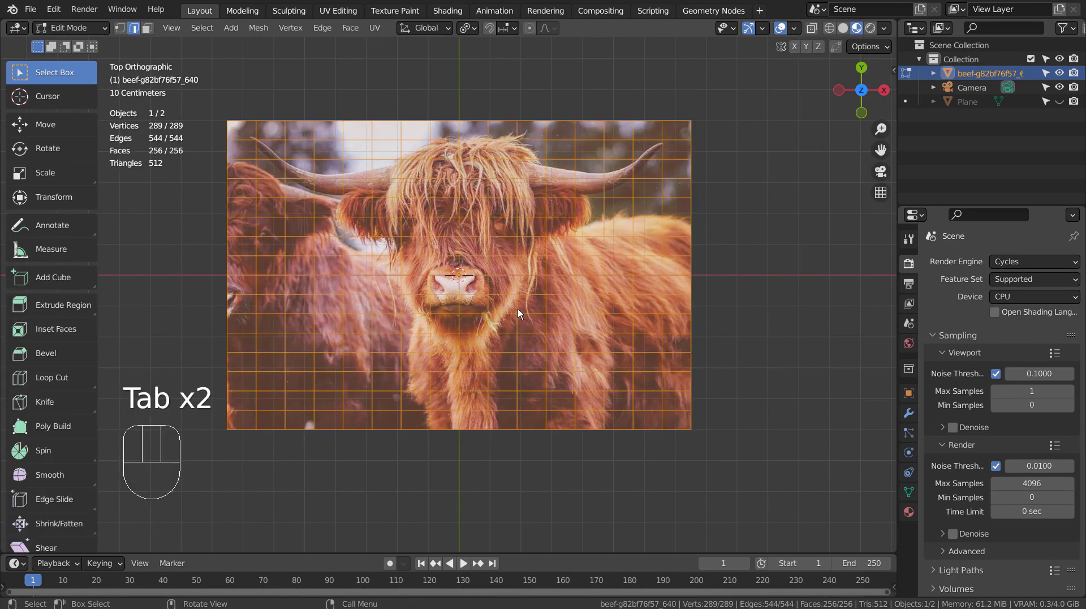
pyautogui.click(258, 30)
pyautogui.moveTo(258, 41)
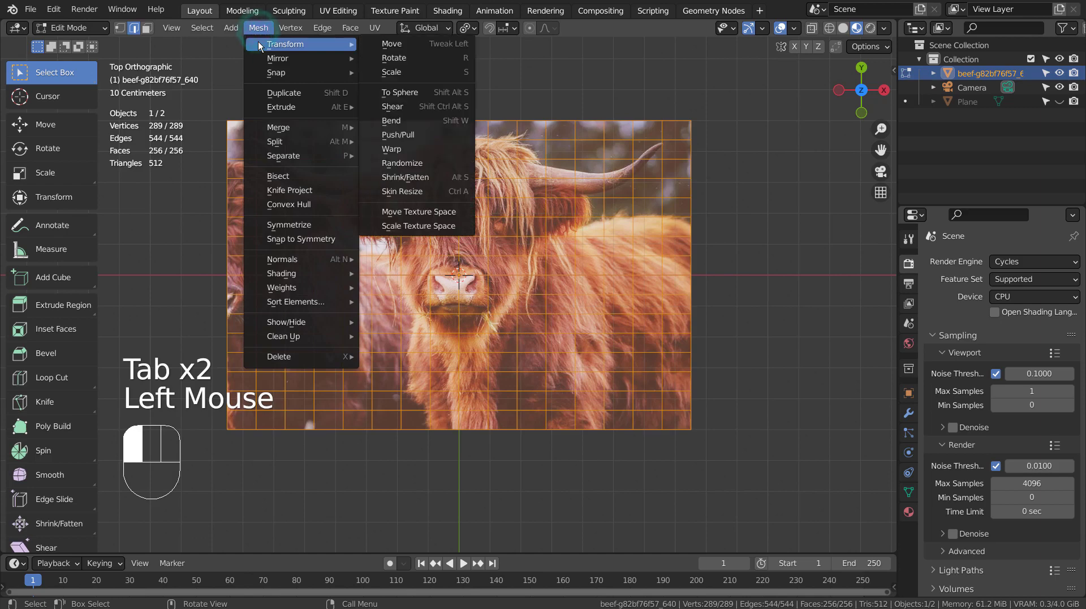
pyautogui.click(425, 167)
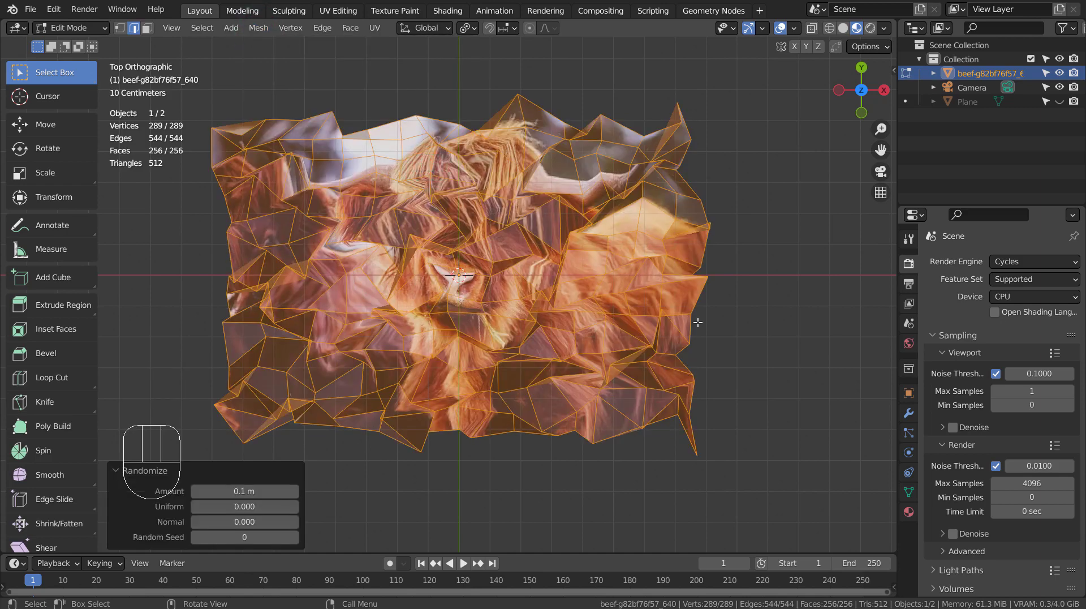
pyautogui.moveTo(255, 491)
pyautogui.keyDown('shift'); pyautogui.mouseDown()
pyautogui.moveTo(229, 492)
pyautogui.moveTo(271, 491)
pyautogui.moveTo(239, 491)
pyautogui.mouseUp(); pyautogui.keyUp('shift')
pyautogui.moveTo(495, 484); pyautogui.dragTo(578, 474, button='middle')
pyautogui.scroll(3, 428, 348)
pyautogui.press('KP_1')
pyautogui.press('KP_7')
pyautogui.scroll(-4, 578, 474)
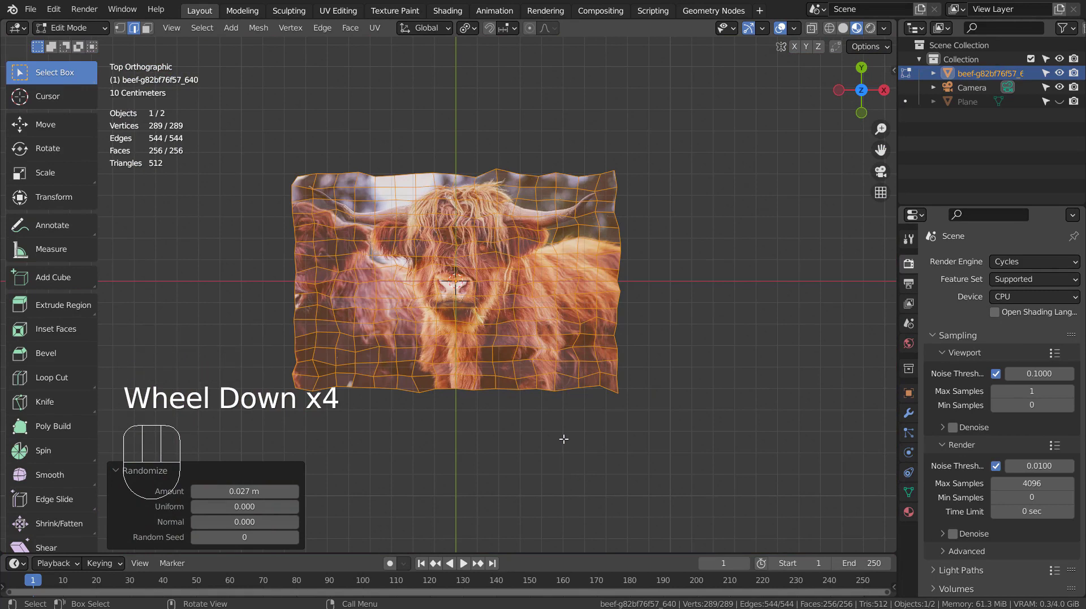
# - UV-unwrap the jittered cow mesh using Project from View from the top view
pyautogui.press('u')
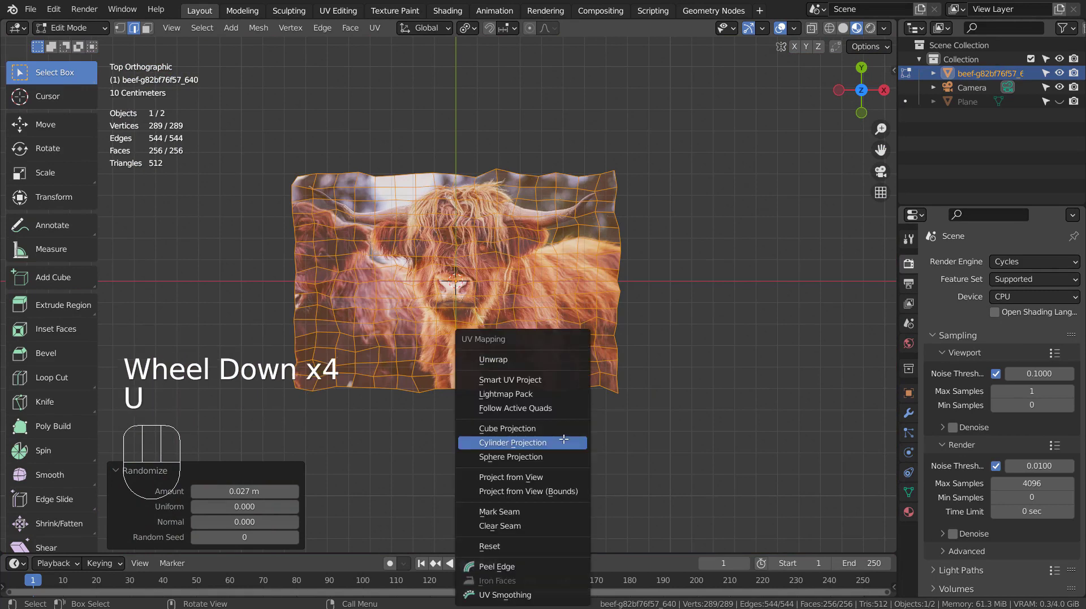
pyautogui.click(559, 478)
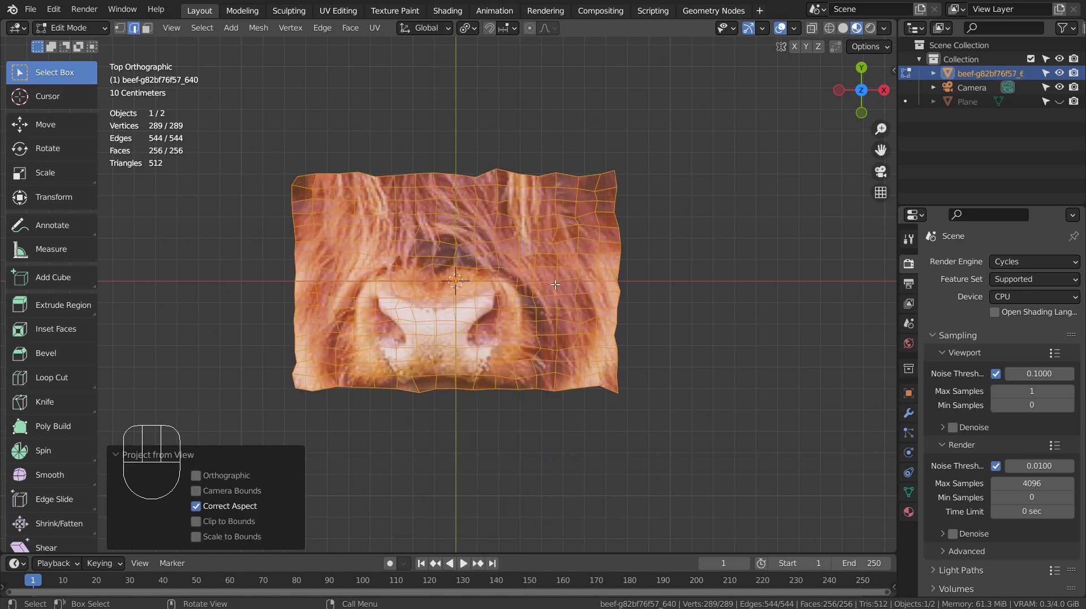
# - In UV Editing, scale all UVs up about 4.17x so the whole cow photo fits
pyautogui.click(325, 11)
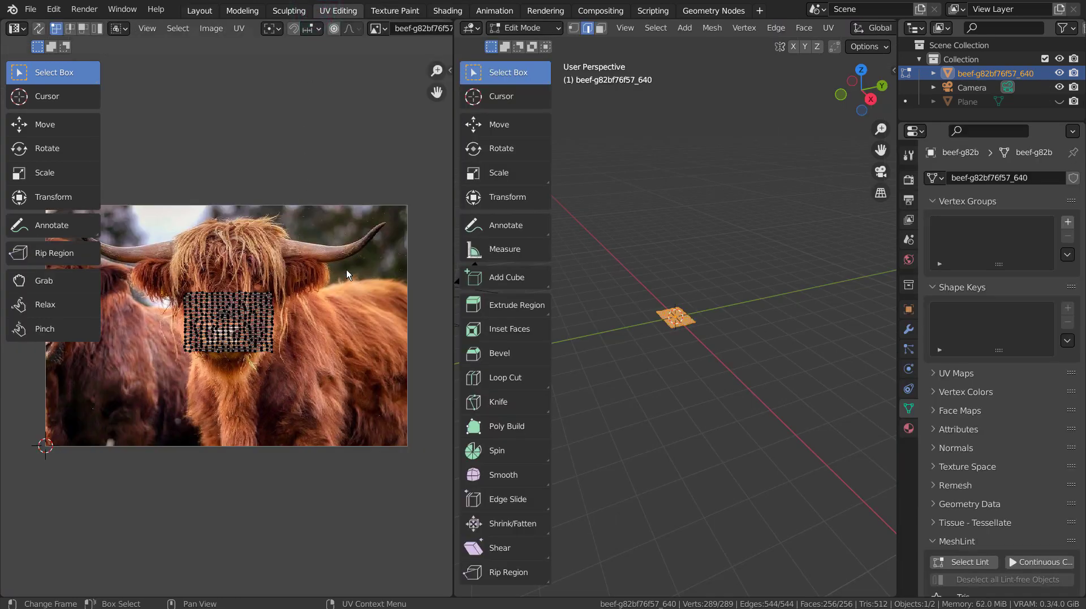
pyautogui.press('a')
pyautogui.press('s')
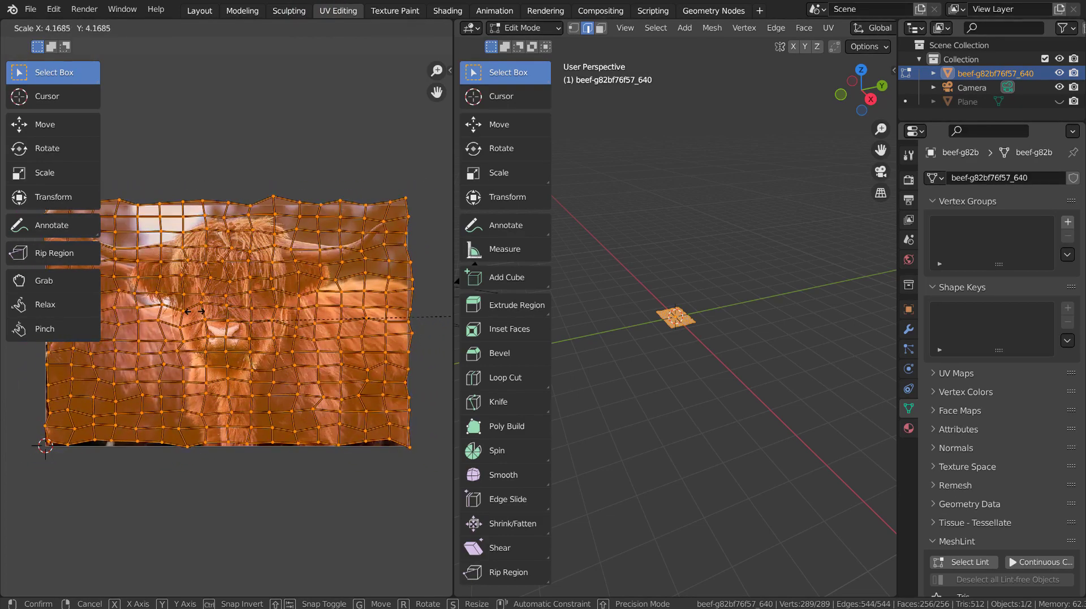
pyautogui.click(160, 309)
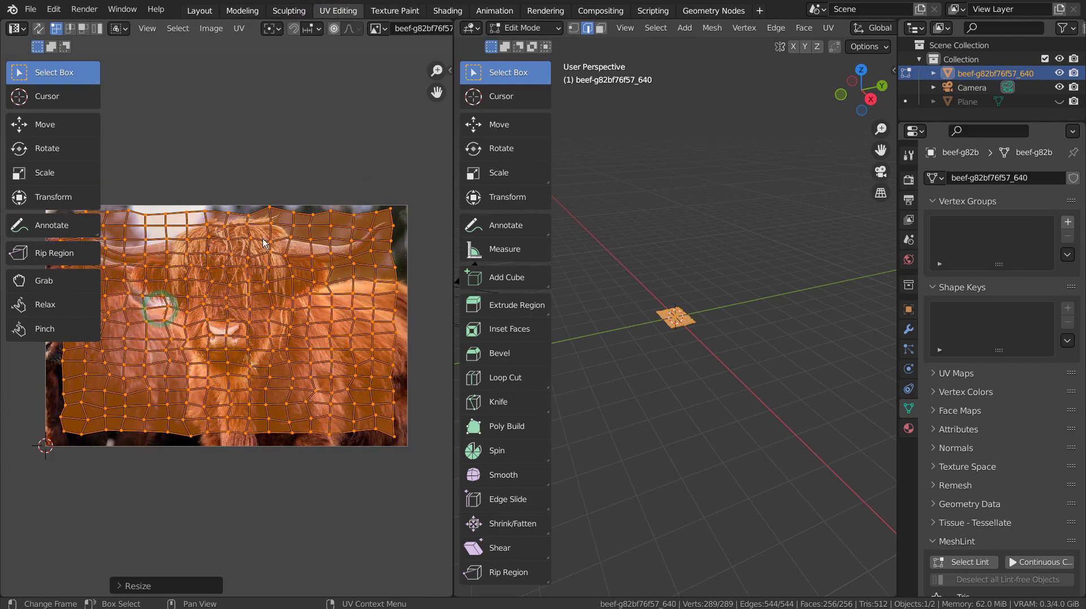
# - Back in Layout, orbit around the jittered mesh to check the full cow texture
pyautogui.click(203, 11)
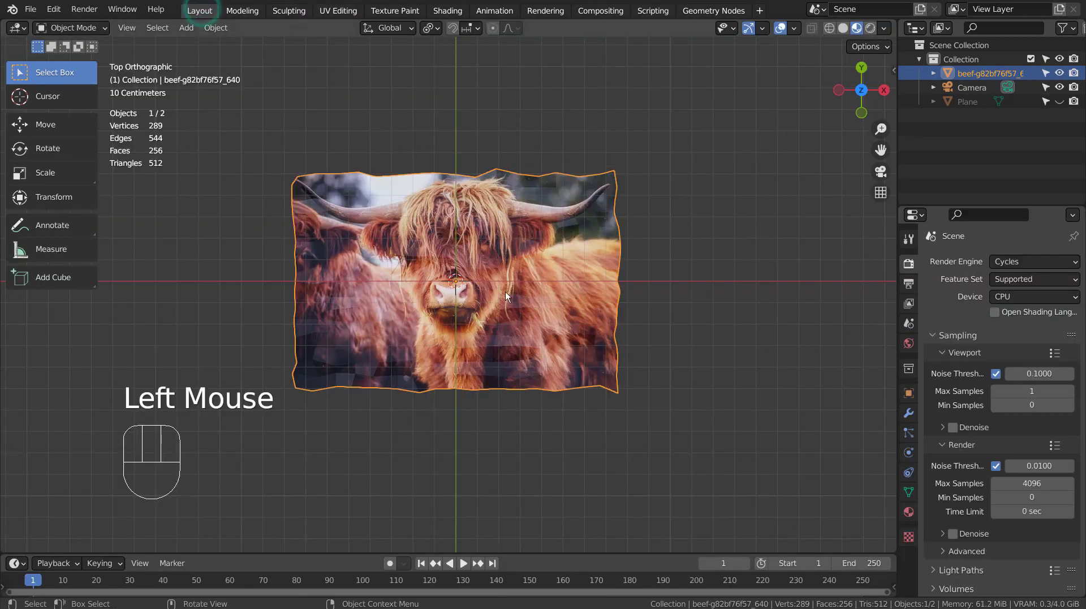
pyautogui.middleClick(643, 284)
pyautogui.moveTo(712, 408); pyautogui.dragTo(606, 277, button='middle')
pyautogui.scroll(5, 592, 362)
pyautogui.moveTo(552, 365); pyautogui.dragTo(597, 444, button='middle')
# - Set the cow material's Principled BSDF Specular to 0.000
pyautogui.scroll(-5, 615, 419)
pyautogui.press('KP_1')
pyautogui.press('KP_7')
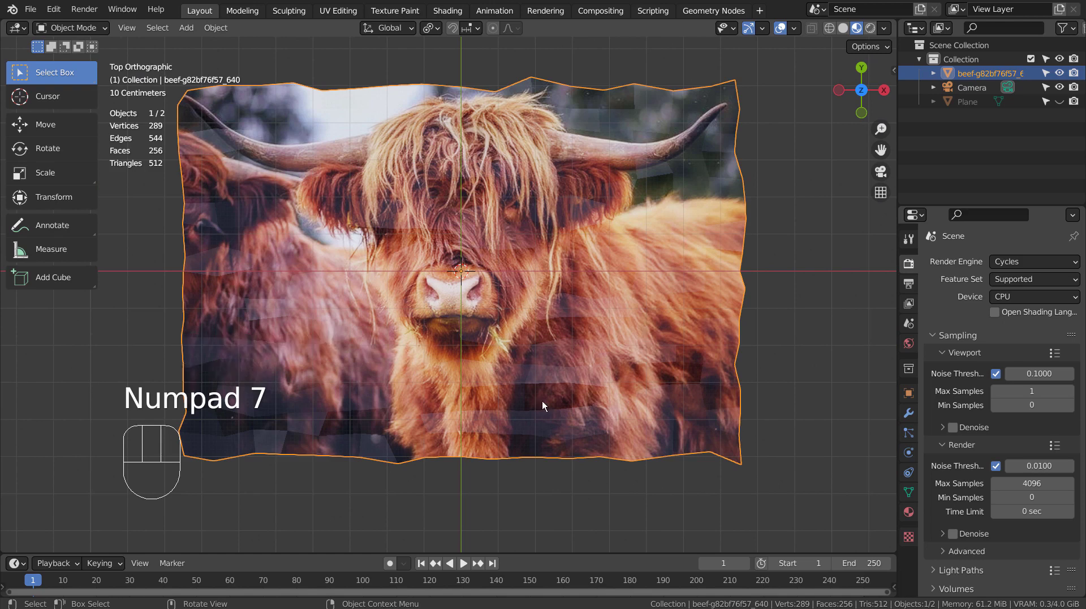
pyautogui.click(910, 512)
pyautogui.scroll(-2, 997, 471)
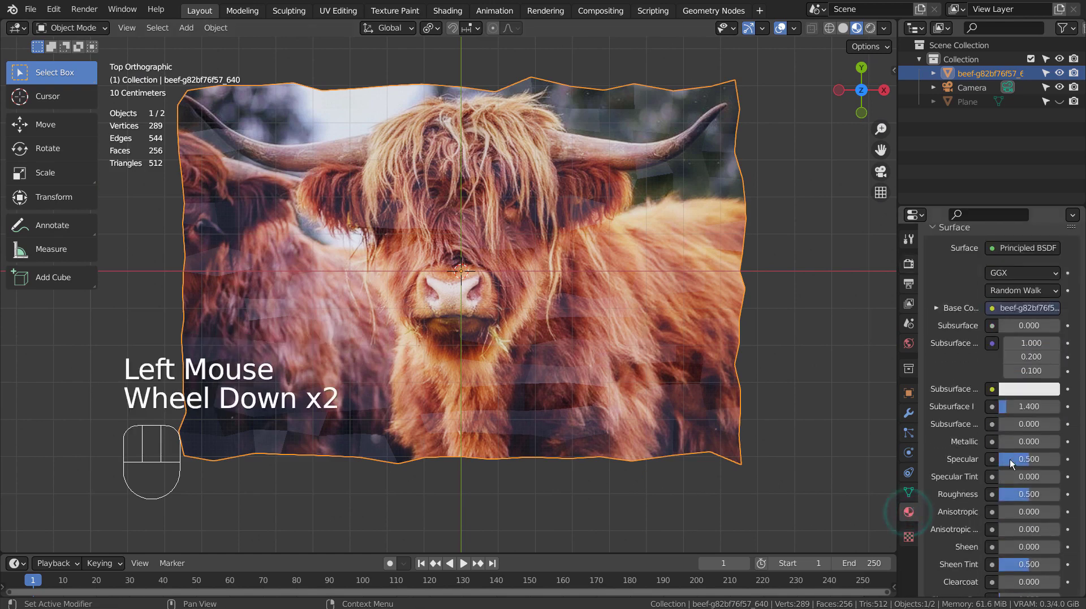
pyautogui.moveTo(1025, 459); pyautogui.dragTo(905, 451)
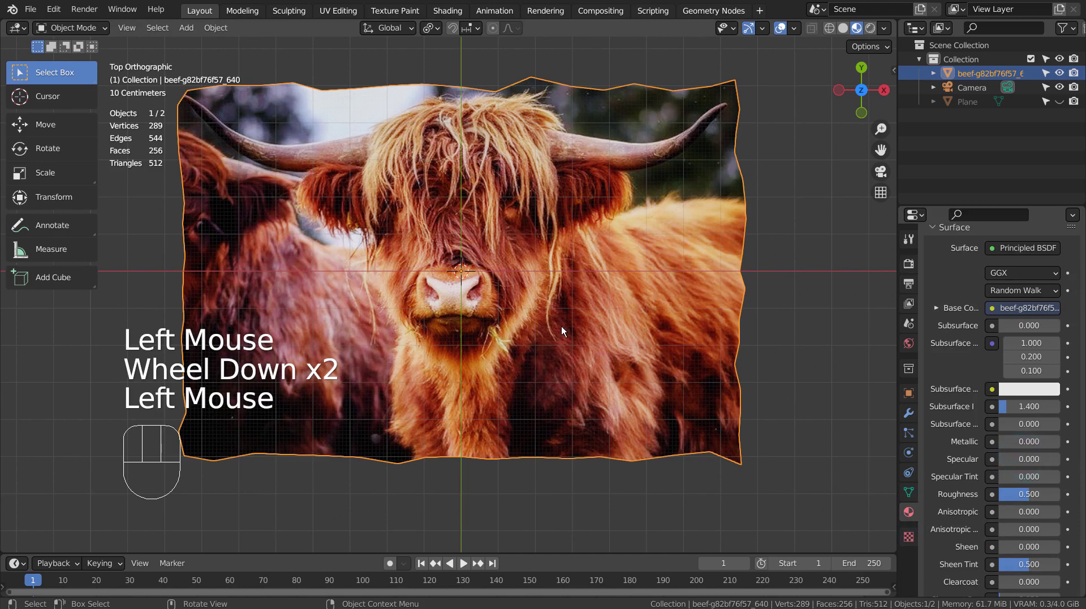
# - Add an Edge Split modifier with a 30° edge angle to the cow mesh
pyautogui.click(908, 413)
pyautogui.click(1031, 262)
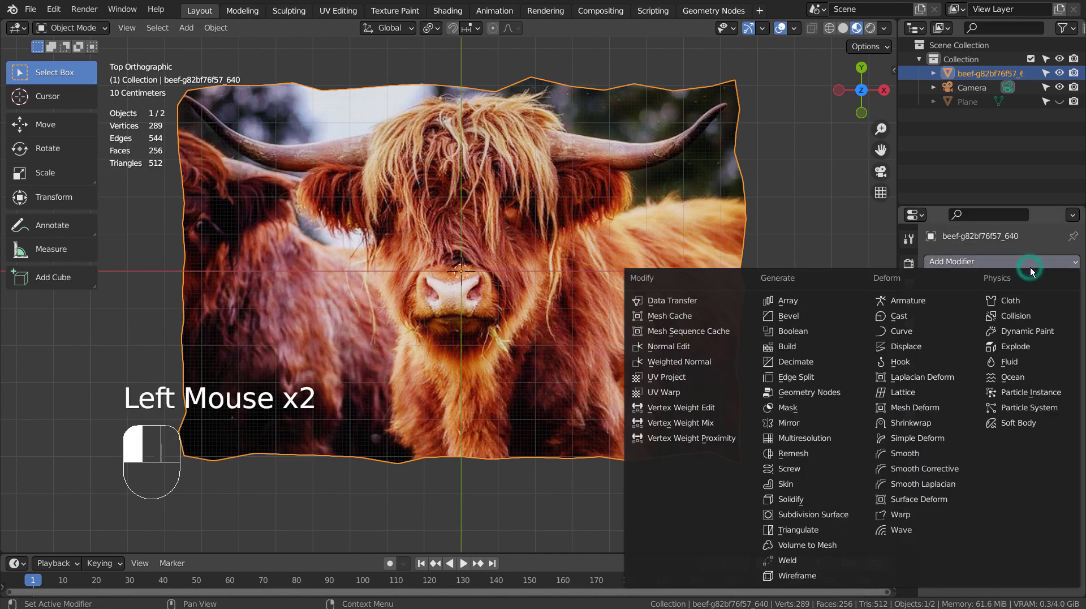
pyautogui.click(807, 378)
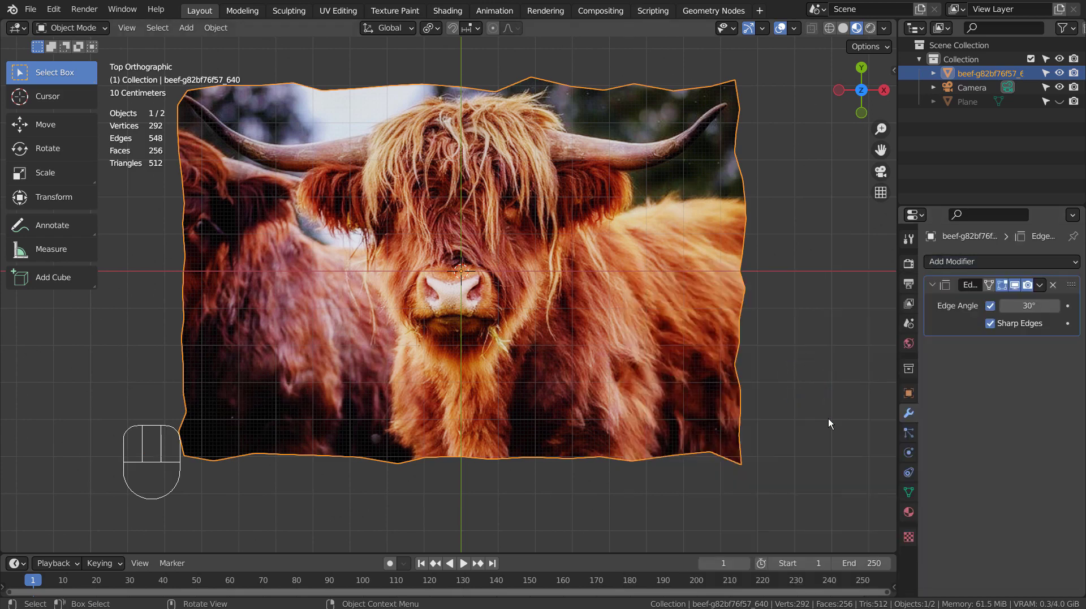
# - In Edit Mode, set the transform pivot point to Individual Origins
pyautogui.press('Tab')
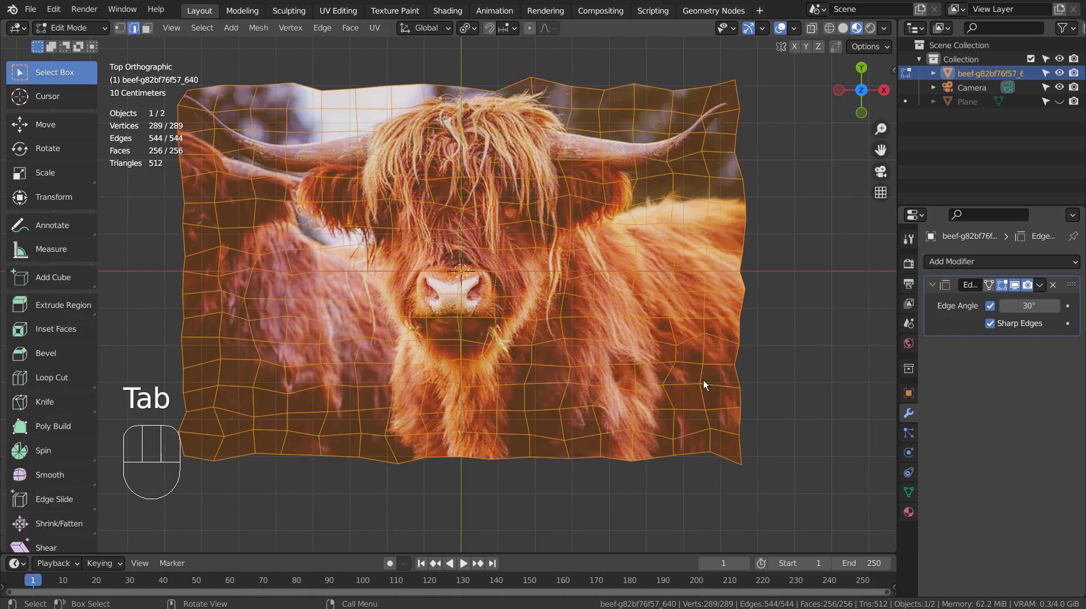
pyautogui.scroll(4, 704, 380)
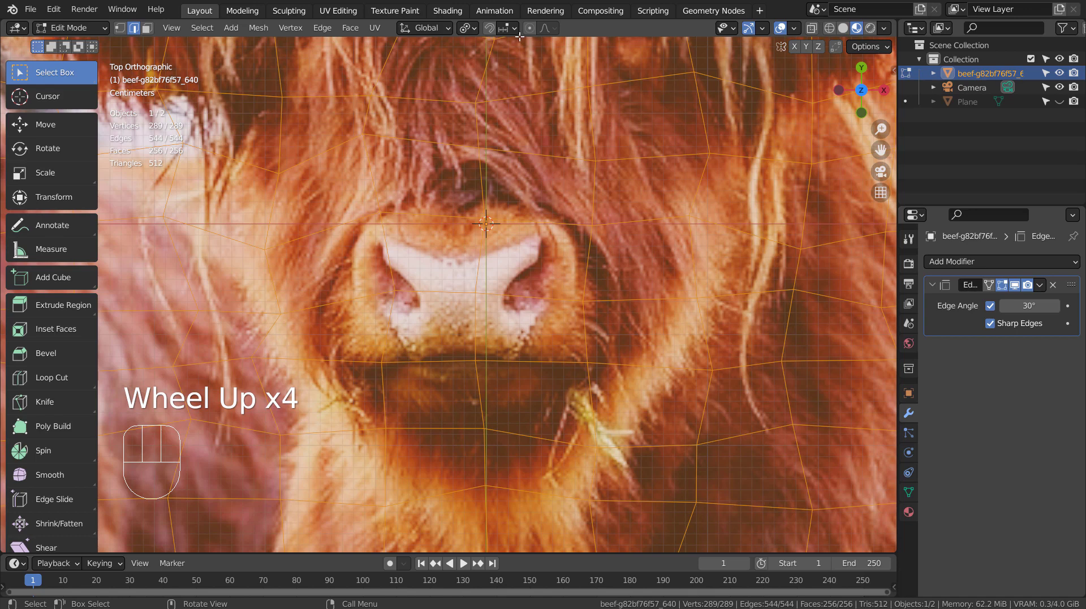
pyautogui.click(516, 31)
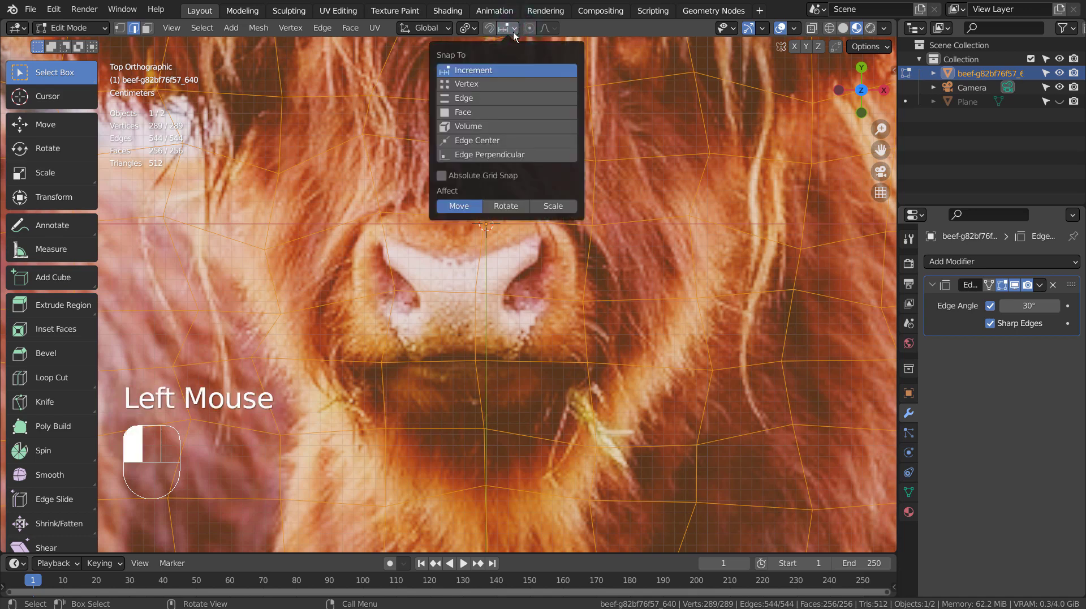
pyautogui.moveTo(477, 35)
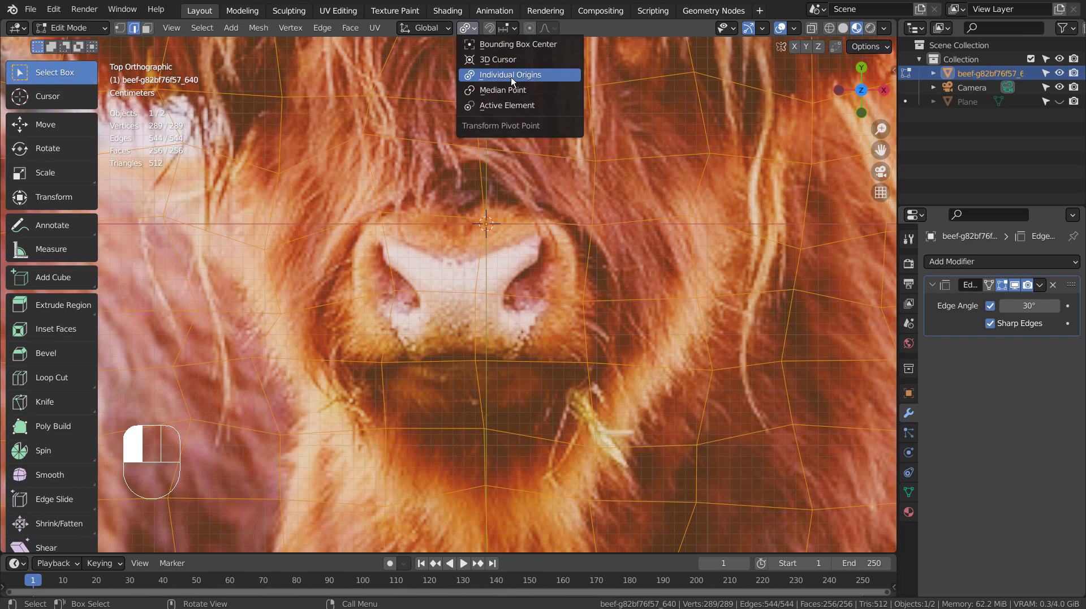
pyautogui.click(533, 79)
pyautogui.scroll(-5, 611, 257)
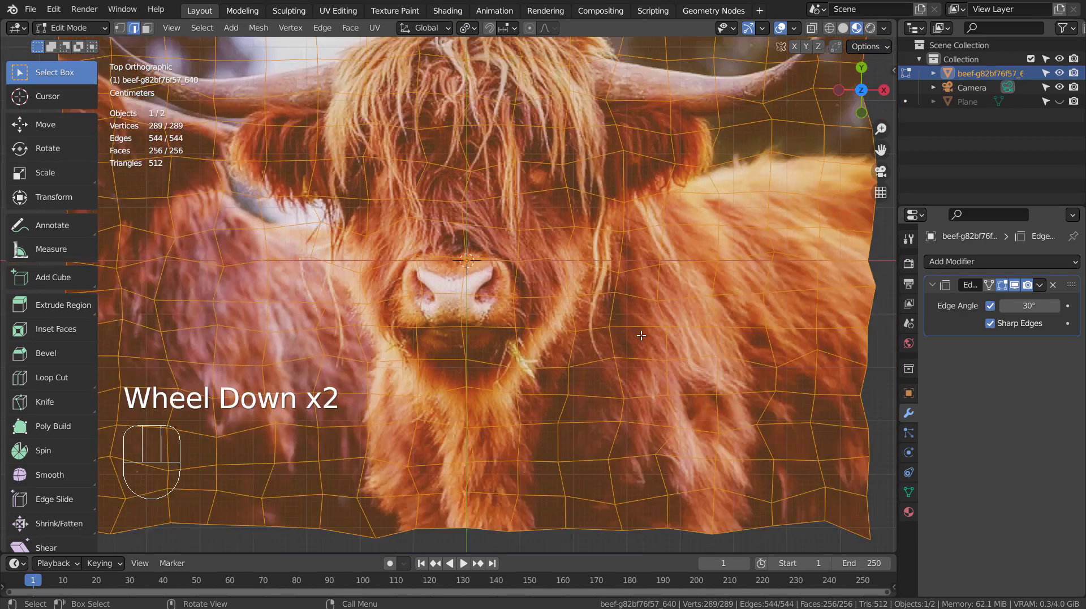
# - Return to Object Mode and frame the whole edge-split cow plane in view
pyautogui.press('Tab')
pyautogui.click(444, 223)
pyautogui.press('KP_Decimal')
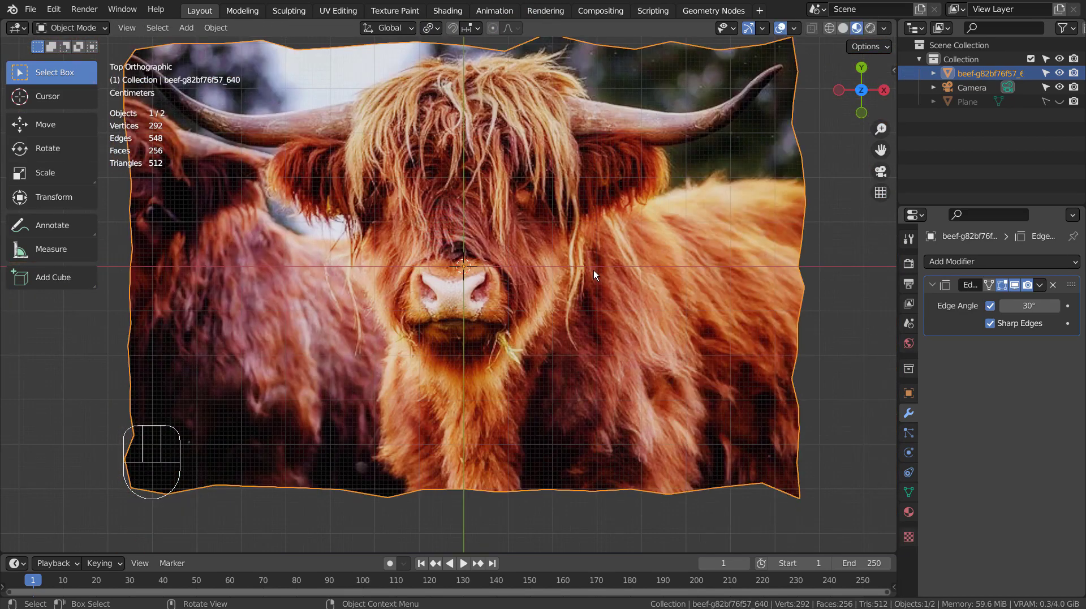
pyautogui.keyDown('shift'); pyautogui.moveTo(620, 258); pyautogui.dragTo(619, 277, button='middle'); pyautogui.keyUp('shift')
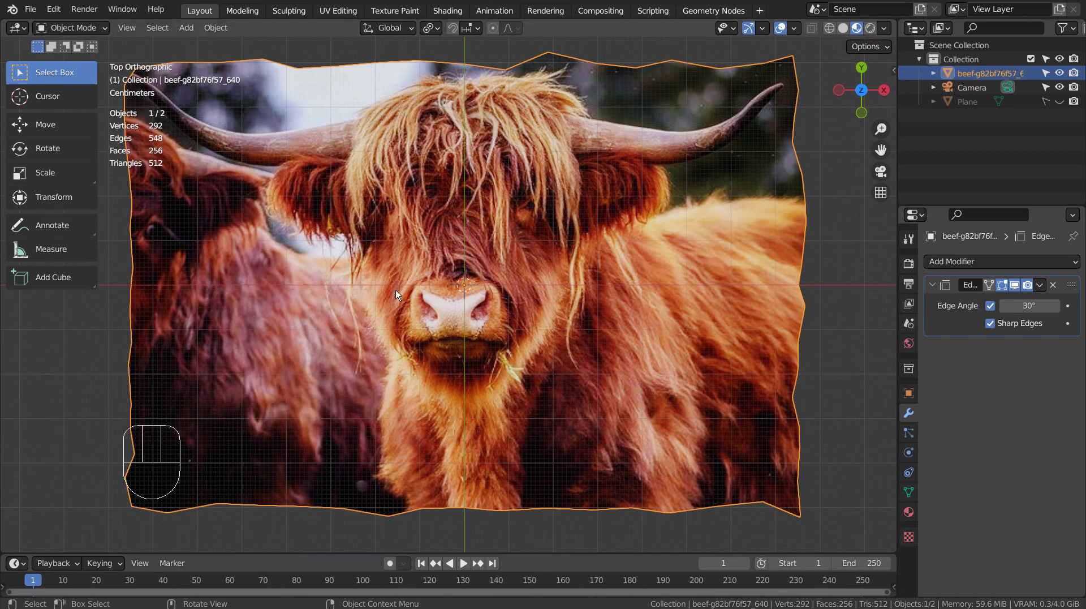
# - Extrude all 256 cow faces individually with a 0 m offset, raising the count to 1,280 faces
pyautogui.press('Tab')
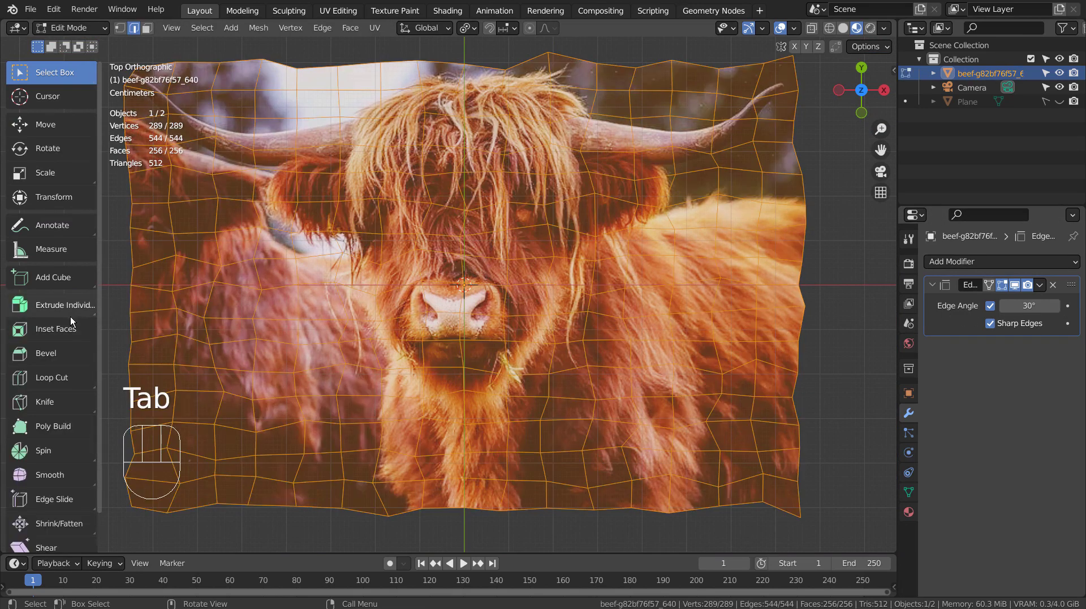
pyautogui.moveTo(67, 310); pyautogui.dragTo(97, 425)
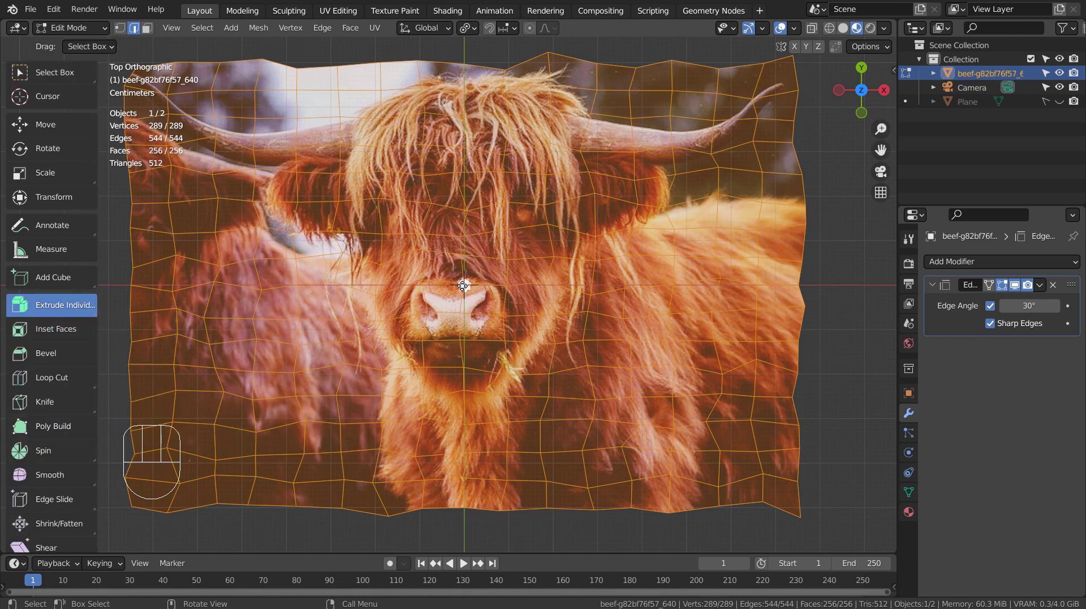
pyautogui.click(463, 285)
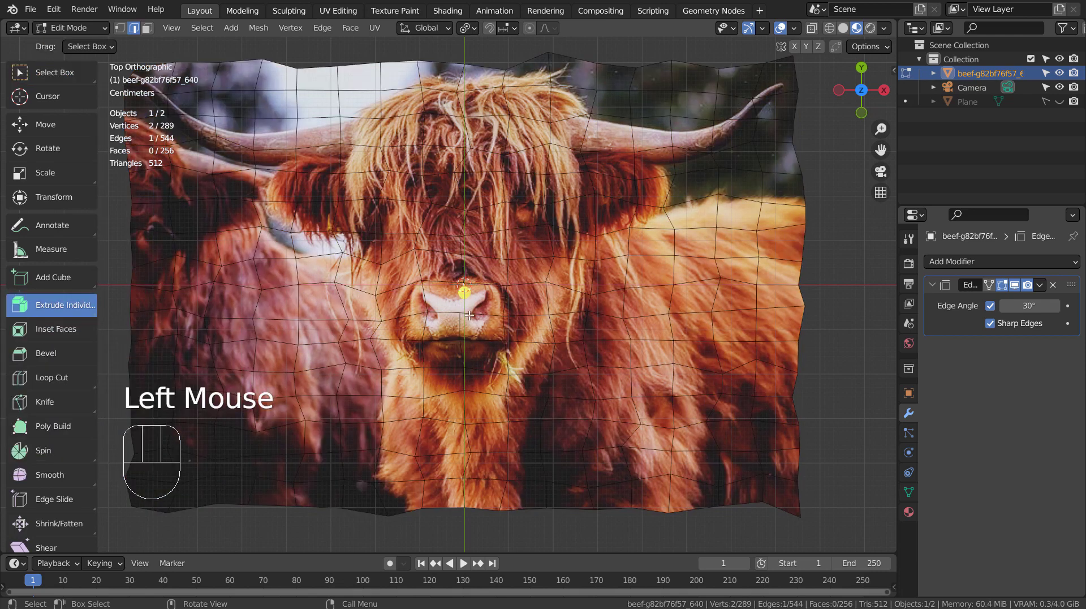
pyautogui.hotkey('ctrl', 'z')
pyautogui.moveTo(471, 311); pyautogui.dragTo(483, 292)
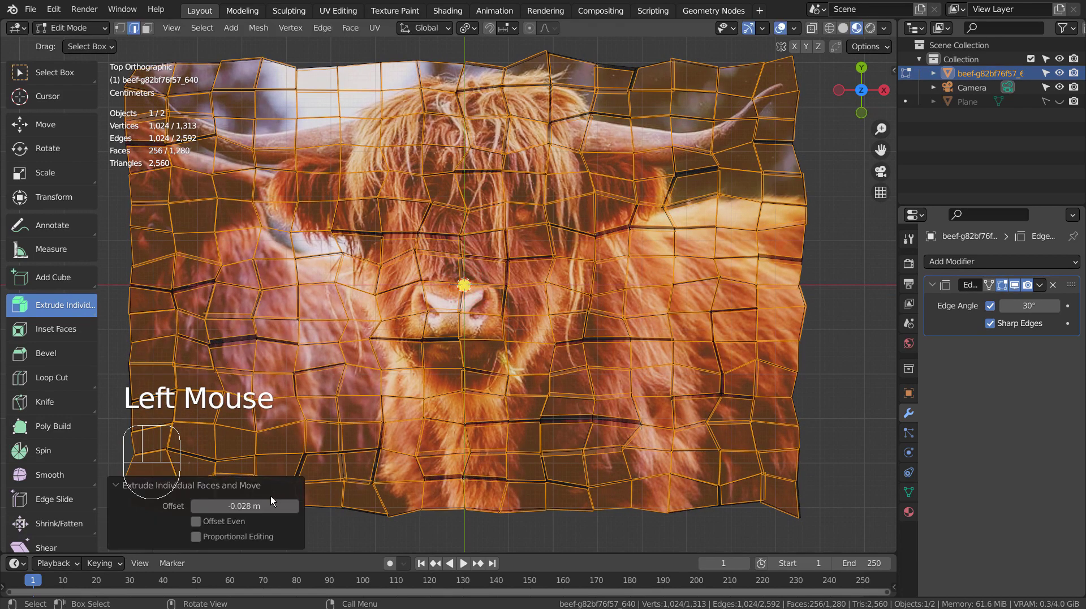
pyautogui.doubleClick(266, 503)
pyautogui.press('BackSpace')
pyautogui.write('.000')
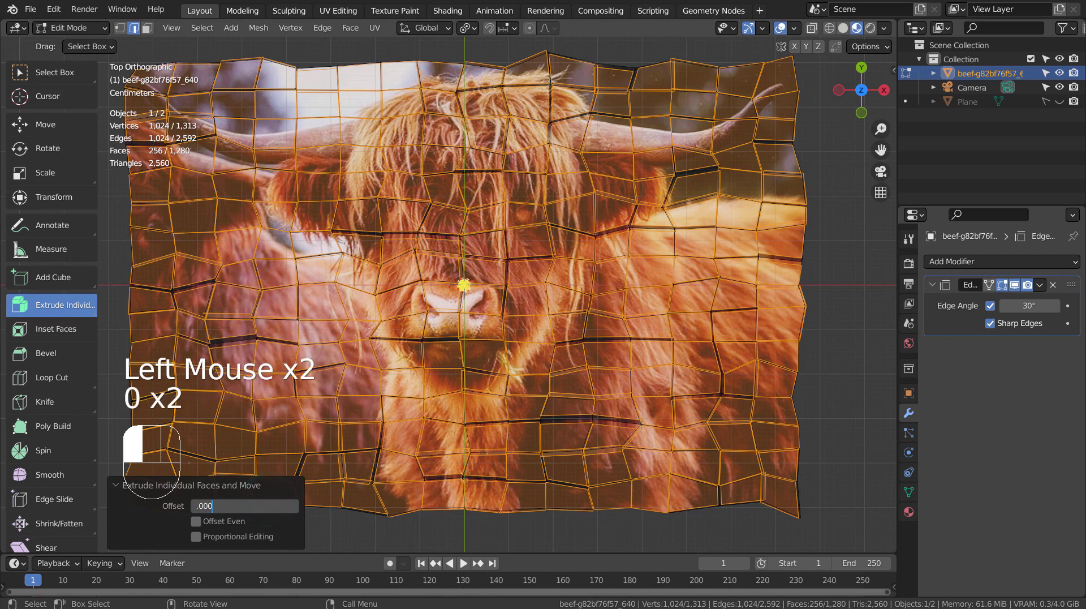
pyautogui.press('Return')
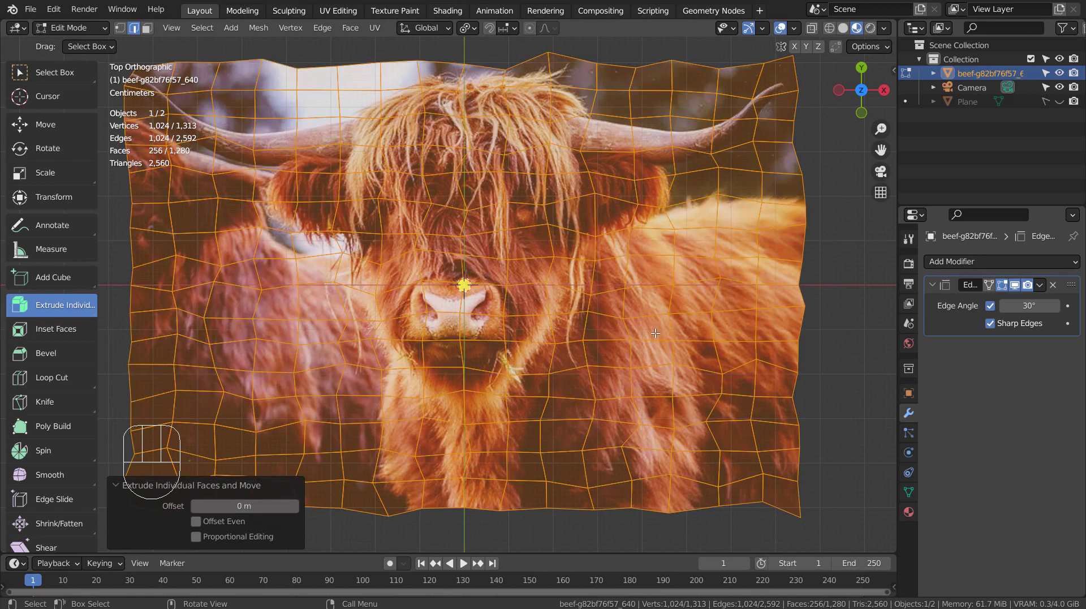
# - Shrink the extruded faces to 0.969 and separate the selection into a new object
pyautogui.press('s')
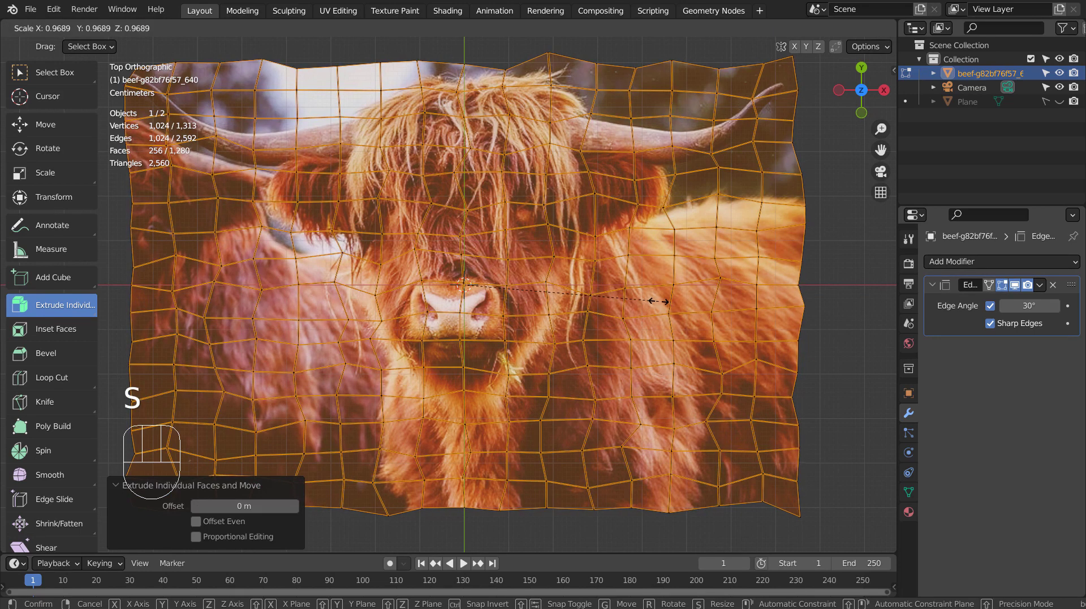
pyautogui.click(658, 302)
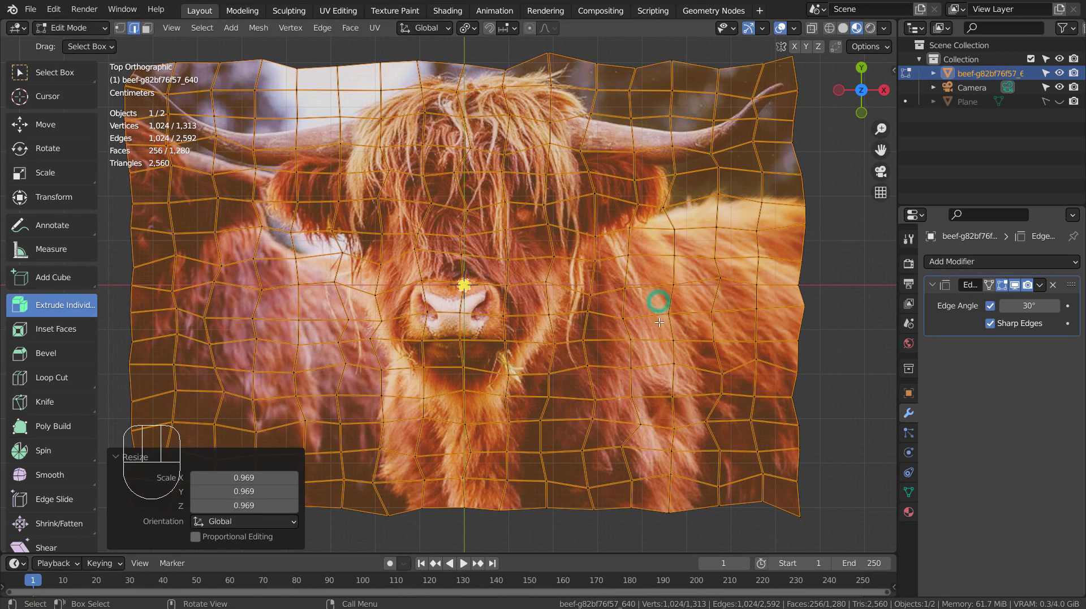
pyautogui.press('p')
pyautogui.click(646, 391)
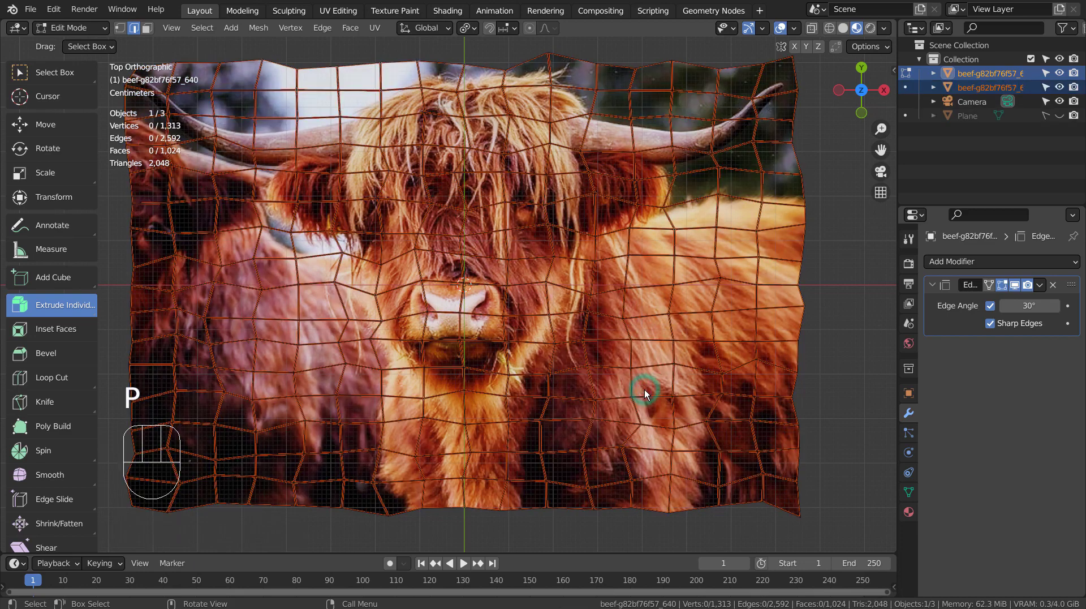
# - Hide the original cow mesh, clear the selection and return to Object Mode
pyautogui.click(1001, 89)
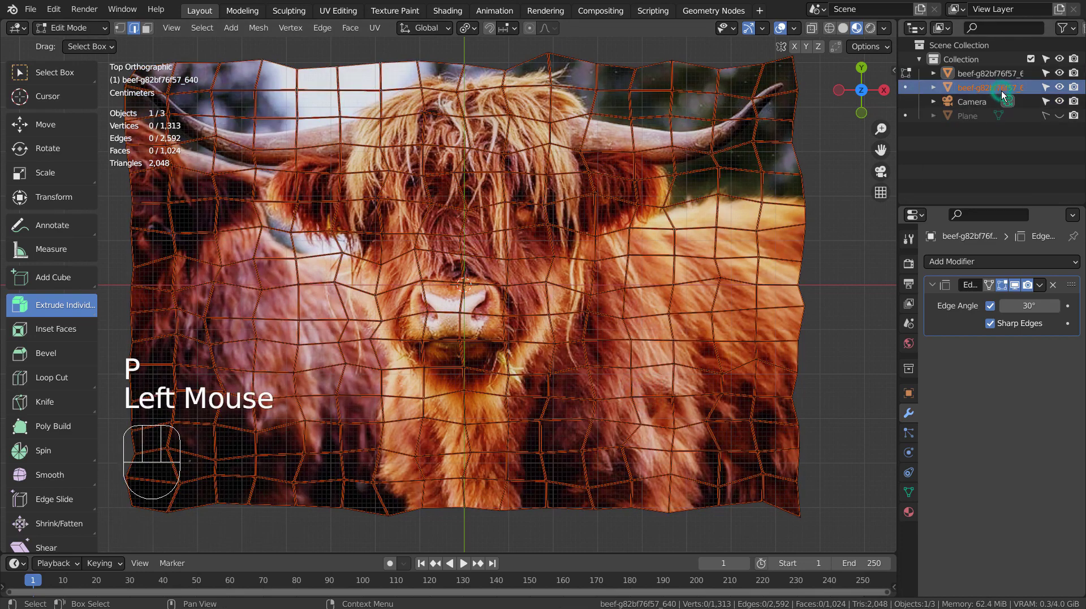
pyautogui.click(1051, 74)
pyautogui.click(1050, 72)
pyautogui.click(828, 167)
pyautogui.click(846, 146)
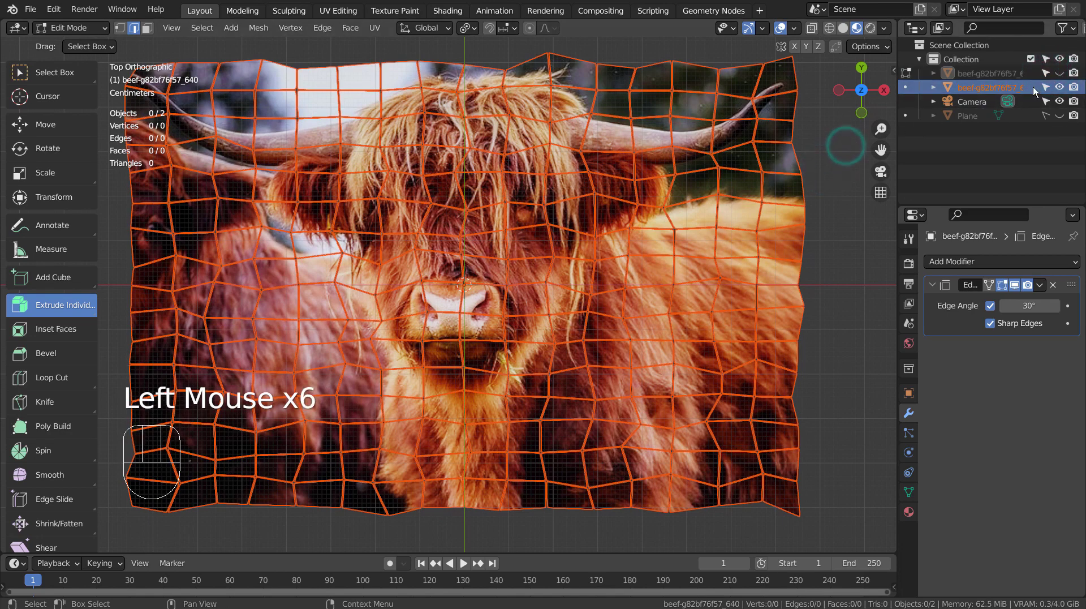
pyautogui.press('Tab')
# - Select the separated .001 tile object and scale all its faces to 0.926
pyautogui.click(1014, 85)
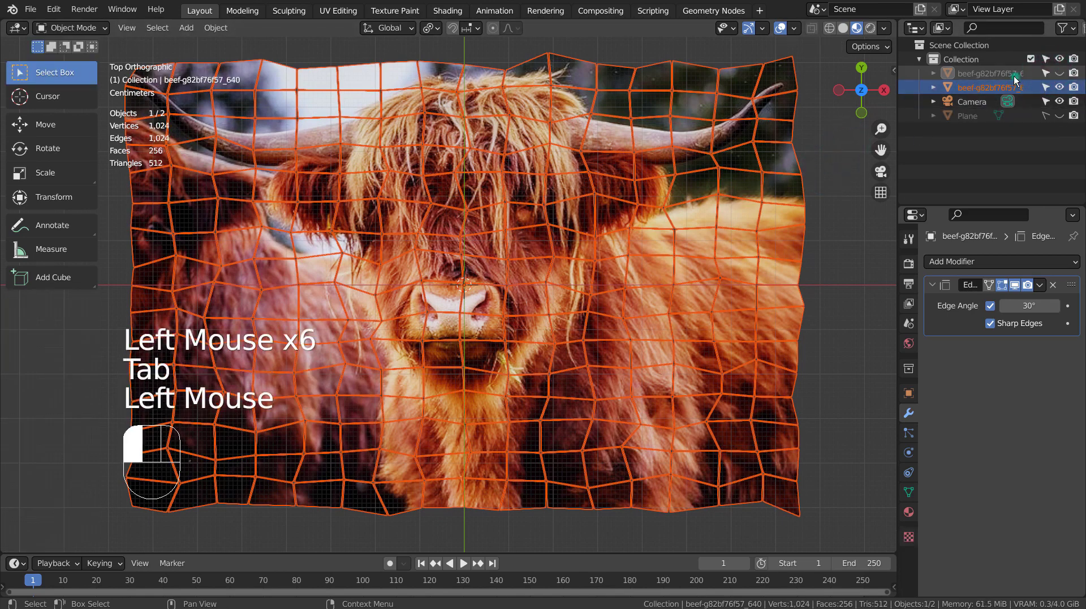
pyautogui.click(1009, 89)
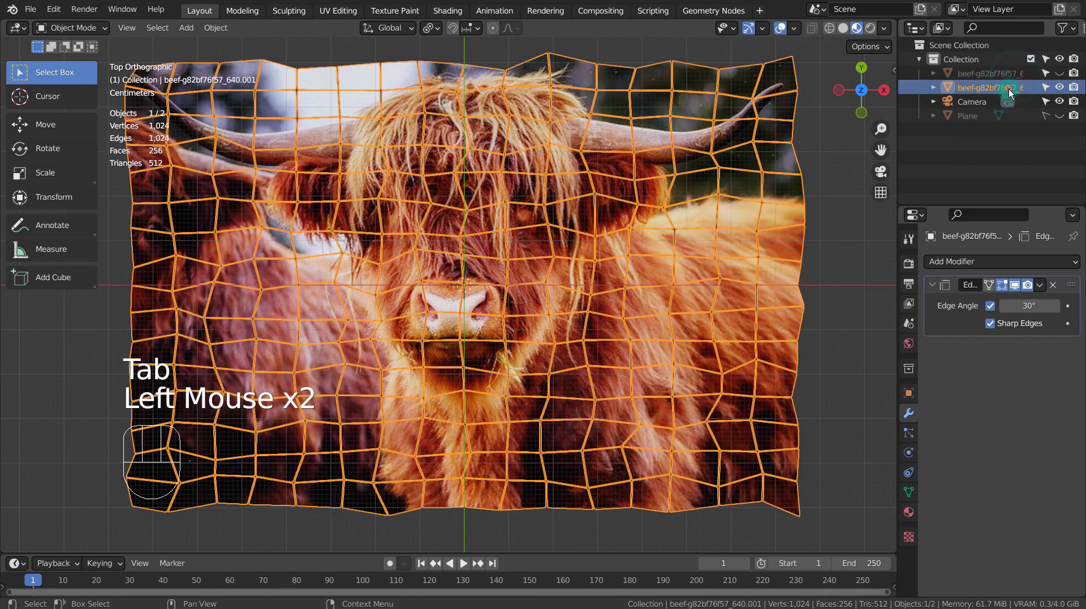
pyautogui.click(1054, 72)
pyautogui.click(1053, 73)
pyautogui.click(1053, 72)
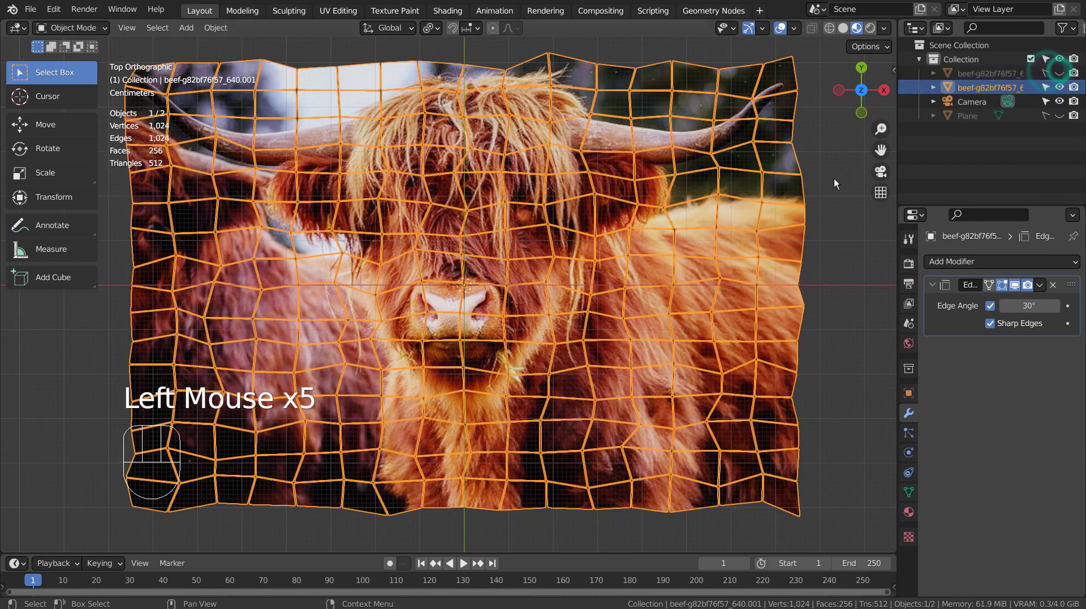
pyautogui.press('Tab')
pyautogui.press('a')
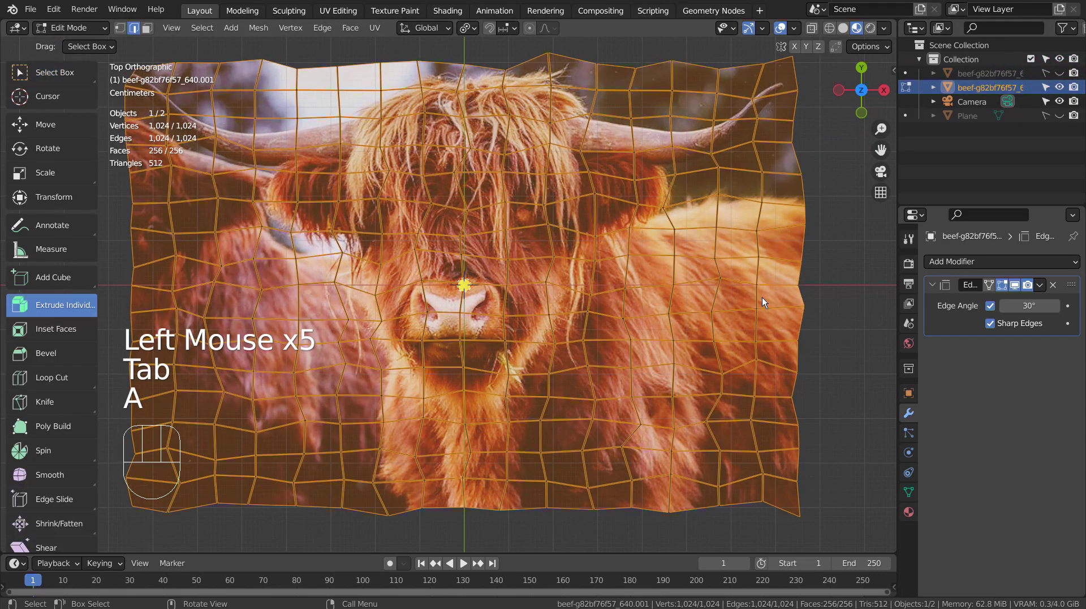
pyautogui.press('s')
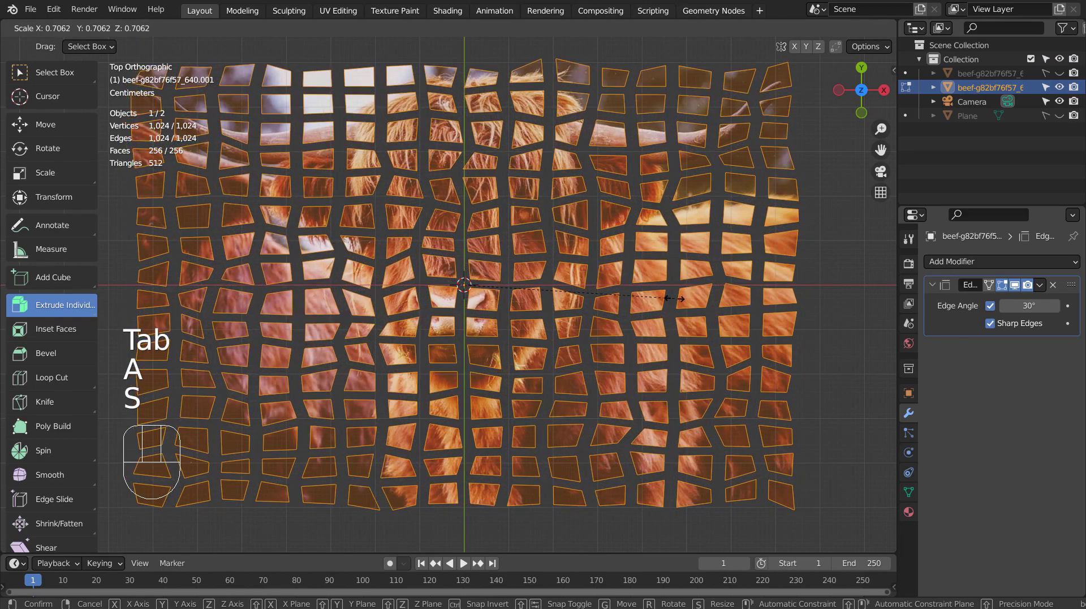
pyautogui.click(738, 294)
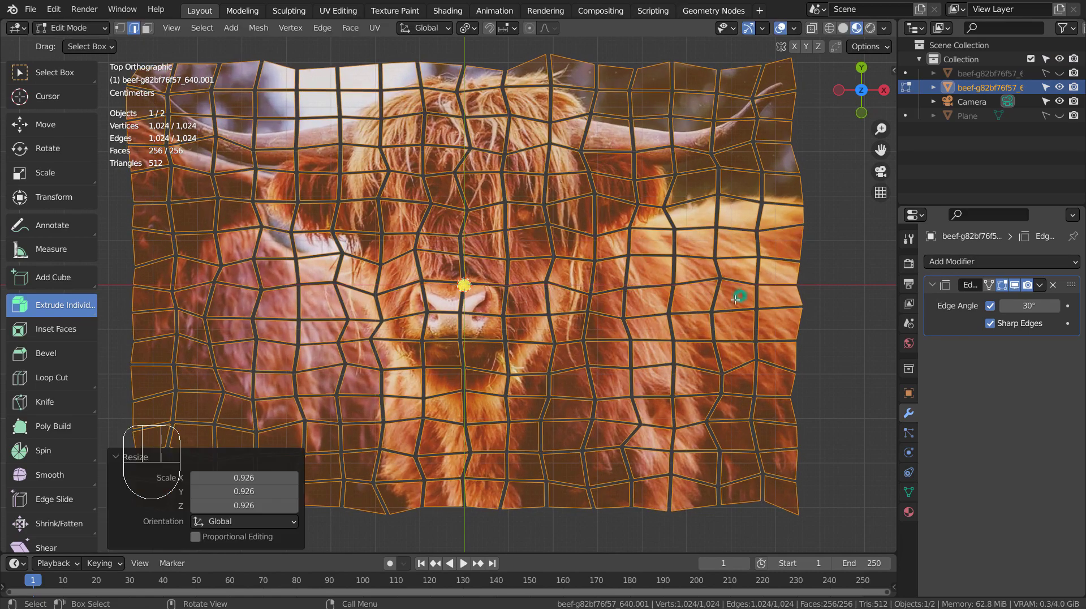
# - Leave Edit Mode, then tilt and zoom the view to inspect the gapped tiles in perspective
pyautogui.press('Tab')
pyautogui.moveTo(691, 345); pyautogui.dragTo(634, 269, button='middle')
pyautogui.scroll(3, 627, 327)
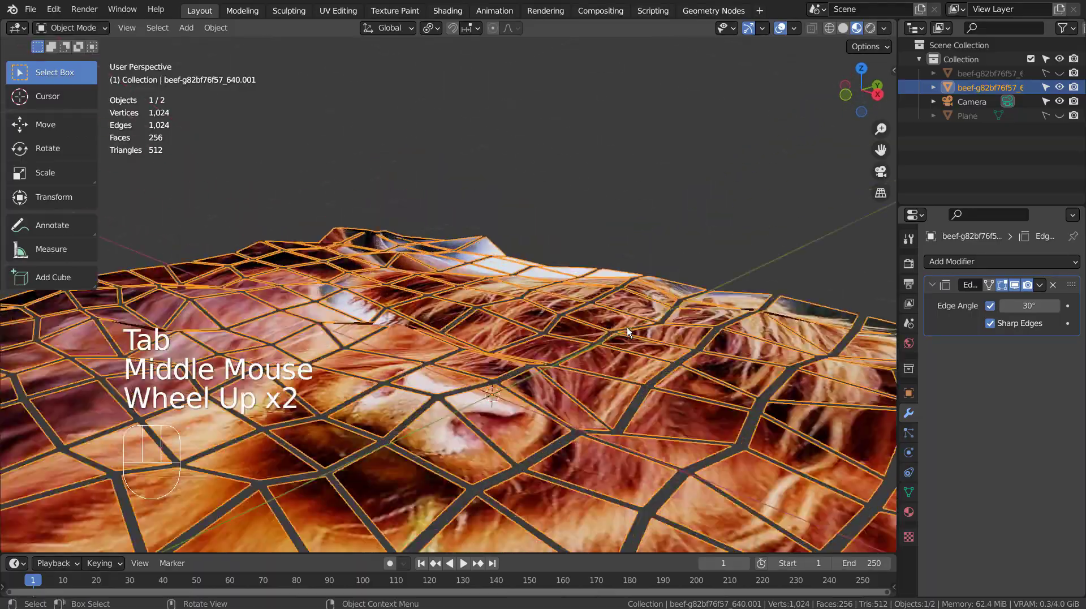